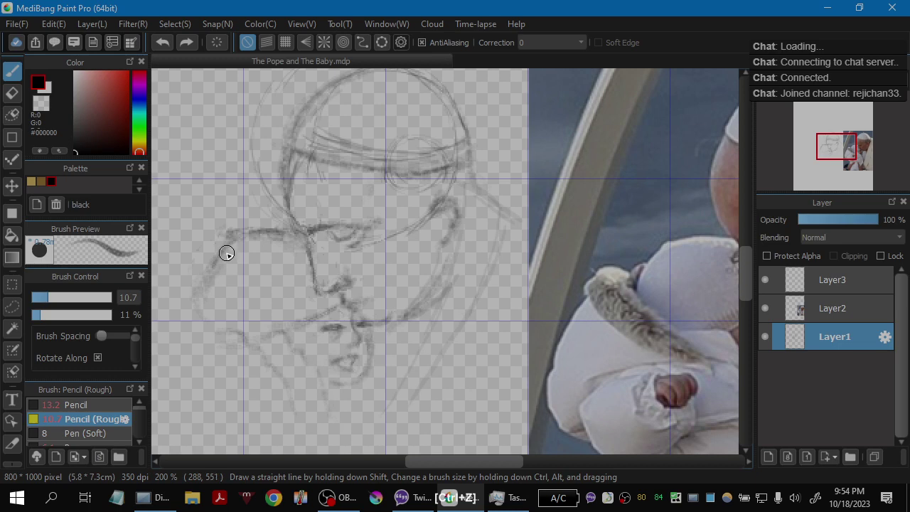
# Step: Close the Task Manager window
pyautogui.moveTo(525, 490)
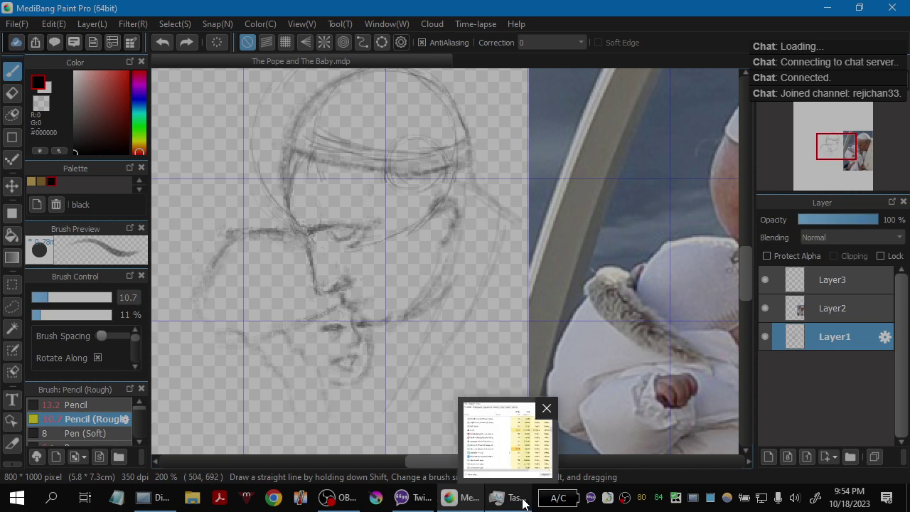
pyautogui.click(544, 405)
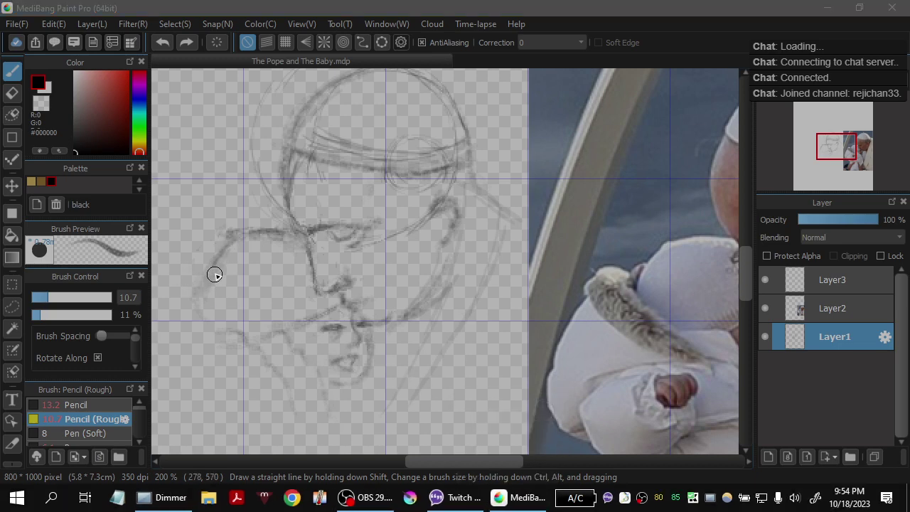
# Step: Sketch the curved back outline of the baby's hat on Layer1 with the Pencil (Rough) brush, undoing and redrawing stray strokes
pyautogui.hotkey('ctrl', 'z')
pyautogui.moveTo(206, 300); pyautogui.dragTo(204, 317)
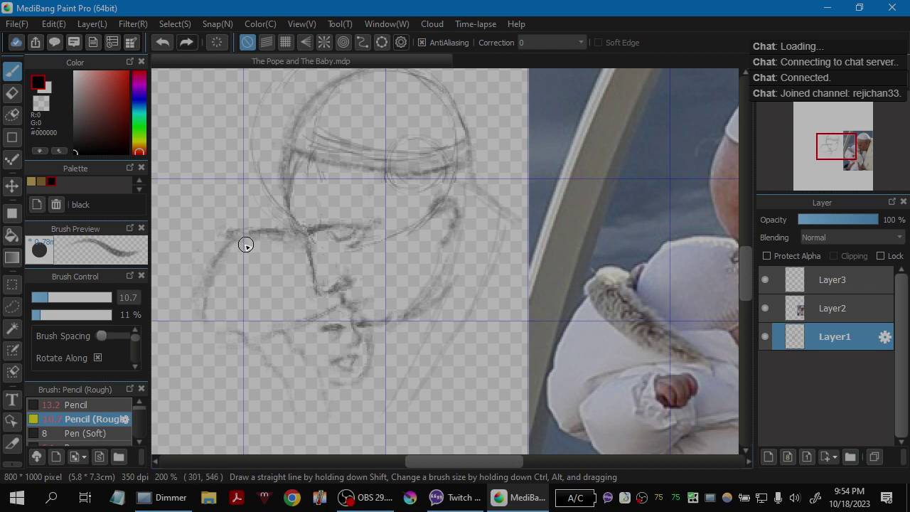
pyautogui.moveTo(225, 271); pyautogui.dragTo(213, 294)
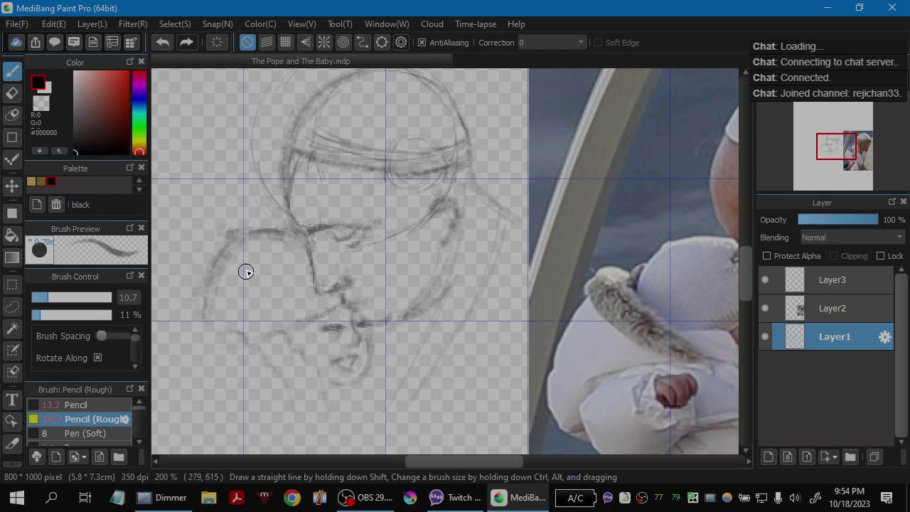
pyautogui.hotkey('ctrl', 'z')
pyautogui.moveTo(244, 240)
pyautogui.mouseDown()
pyautogui.moveTo(225, 290)
pyautogui.moveTo(236, 246)
pyautogui.moveTo(221, 265)
pyautogui.moveTo(221, 325)
pyautogui.mouseUp()
pyautogui.hotkey('ctrl', 'z')
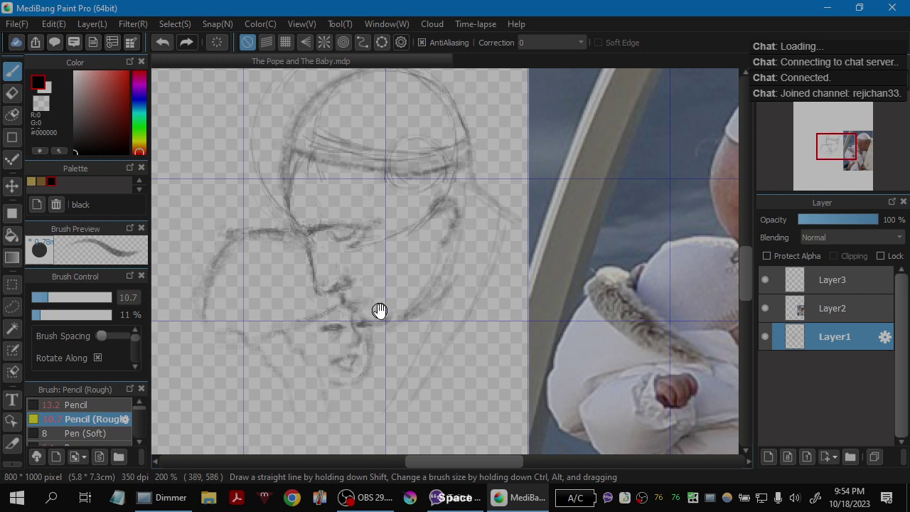
pyautogui.moveTo(380, 309); pyautogui.dragTo(329, 327)
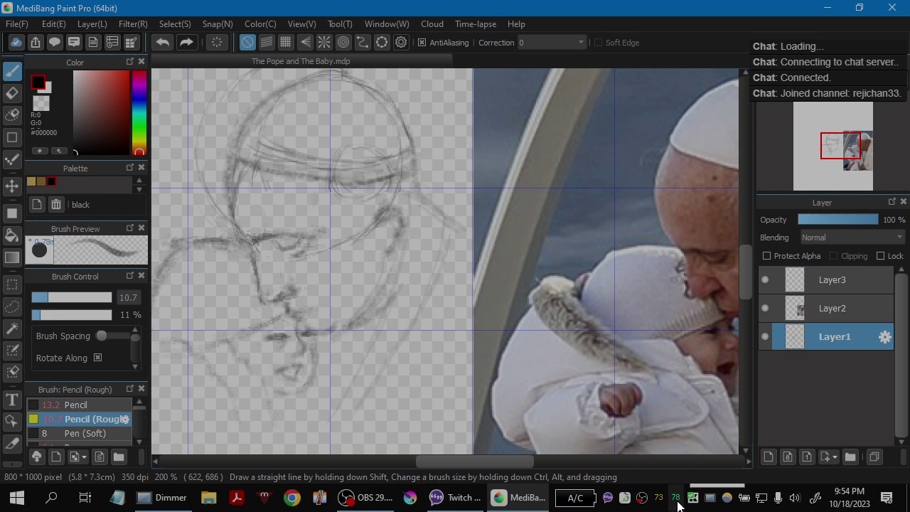
pyautogui.moveTo(299, 370); pyautogui.dragTo(400, 311)
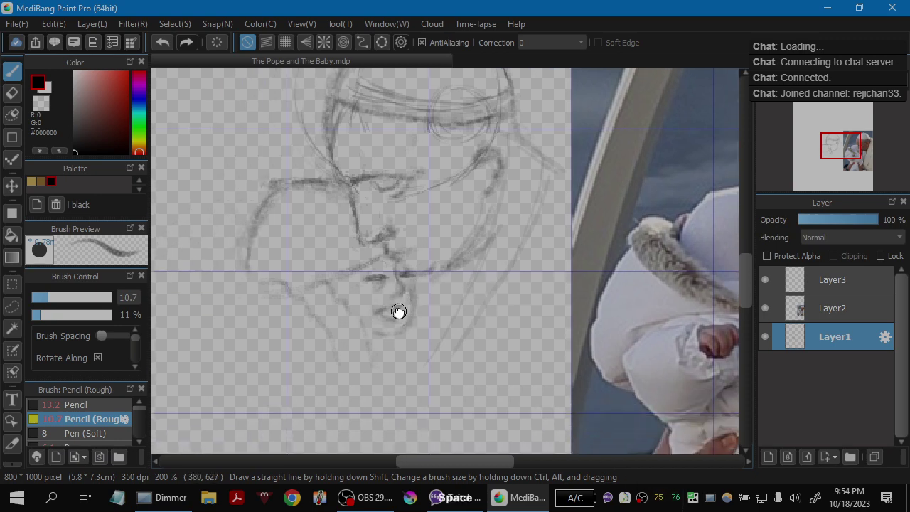
pyautogui.moveTo(305, 186)
pyautogui.mouseDown()
pyautogui.moveTo(271, 200)
pyautogui.moveTo(268, 224)
pyautogui.moveTo(272, 207)
pyautogui.moveTo(262, 210)
pyautogui.moveTo(268, 266)
pyautogui.mouseUp()
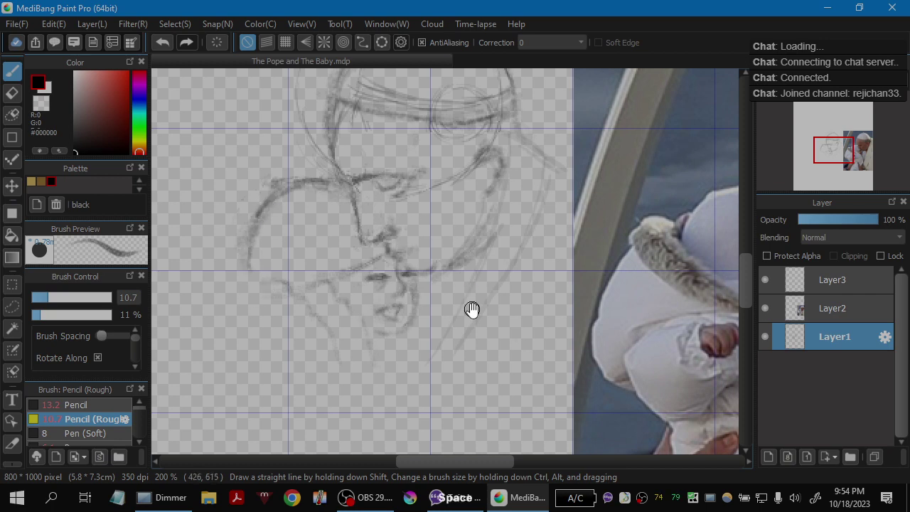
# Step: Sketch the lower edge of the baby's hat from its back toward the face, following the reference photo
pyautogui.moveTo(471, 317)
pyautogui.mouseDown()
pyautogui.moveTo(353, 339)
pyautogui.moveTo(428, 296)
pyautogui.moveTo(332, 319)
pyautogui.moveTo(262, 299)
pyautogui.mouseUp()
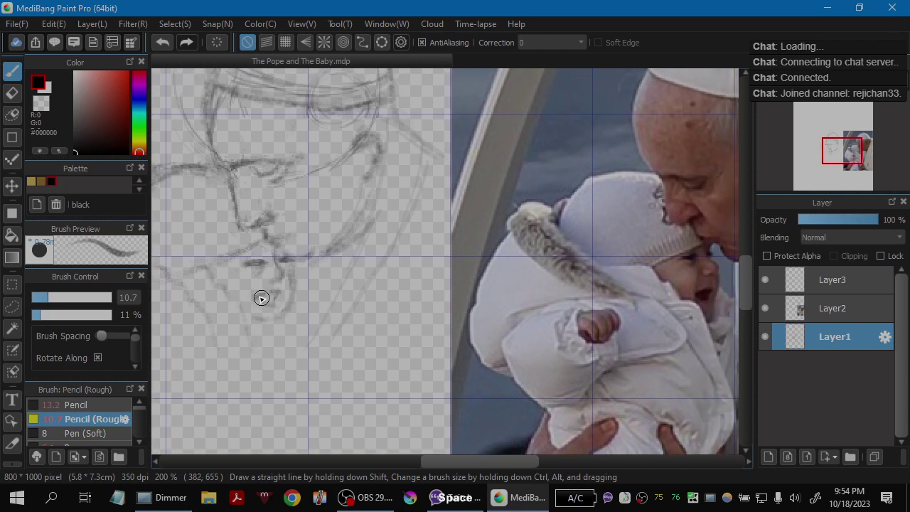
pyautogui.moveTo(199, 265); pyautogui.dragTo(298, 266)
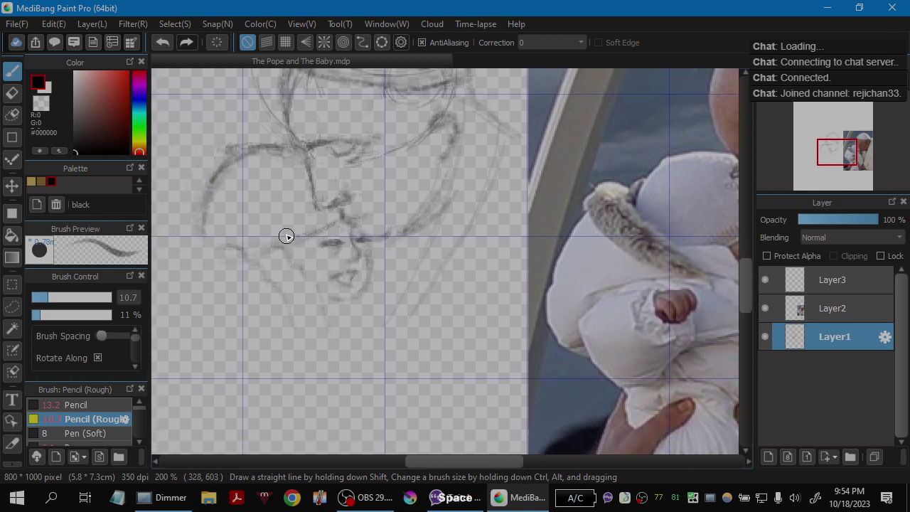
pyautogui.moveTo(222, 241); pyautogui.dragTo(280, 243)
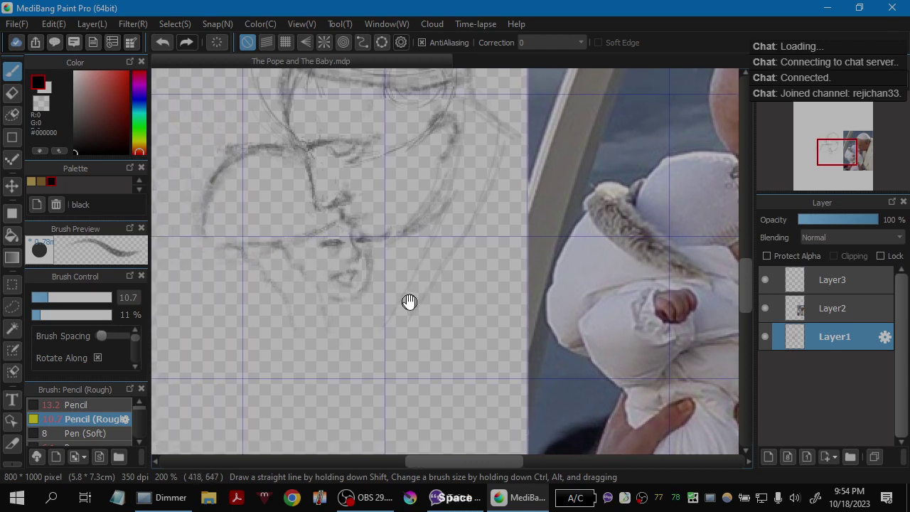
# Step: Sketch the baby's jacket line running down from below the chin, undoing and redrawing the strokes as needed
pyautogui.moveTo(410, 300); pyautogui.dragTo(290, 325)
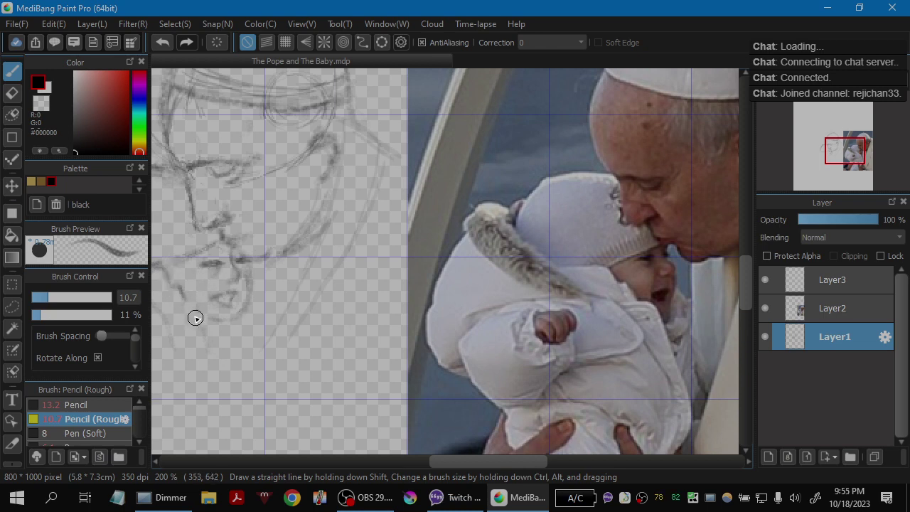
pyautogui.moveTo(207, 313); pyautogui.dragTo(220, 353)
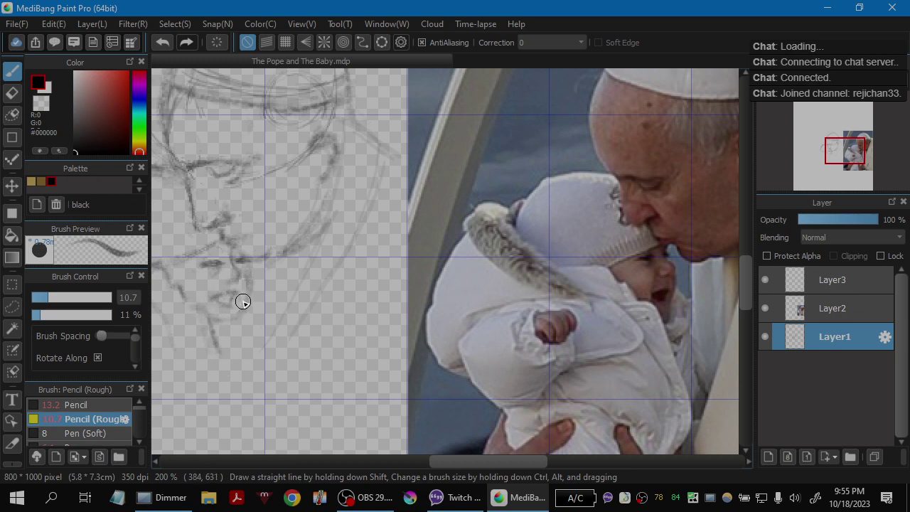
pyautogui.hotkey('ctrl', 'z')
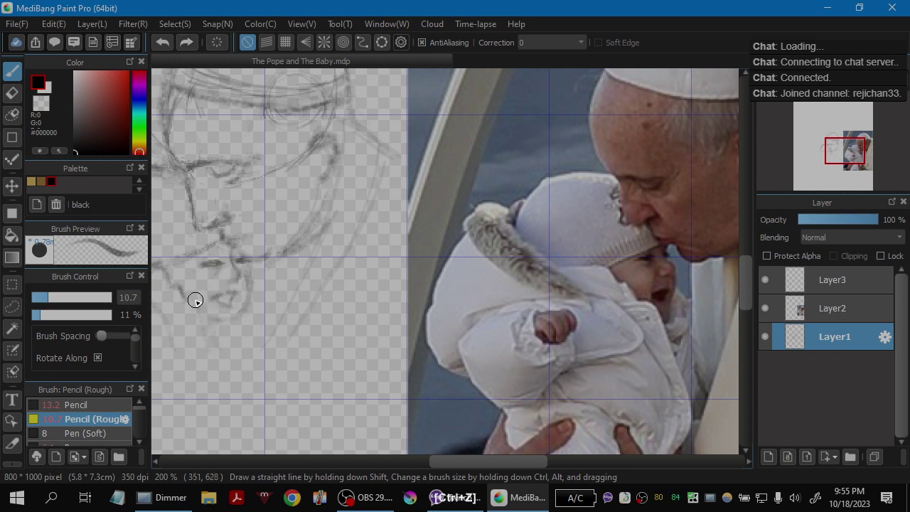
pyautogui.moveTo(203, 316); pyautogui.dragTo(216, 353)
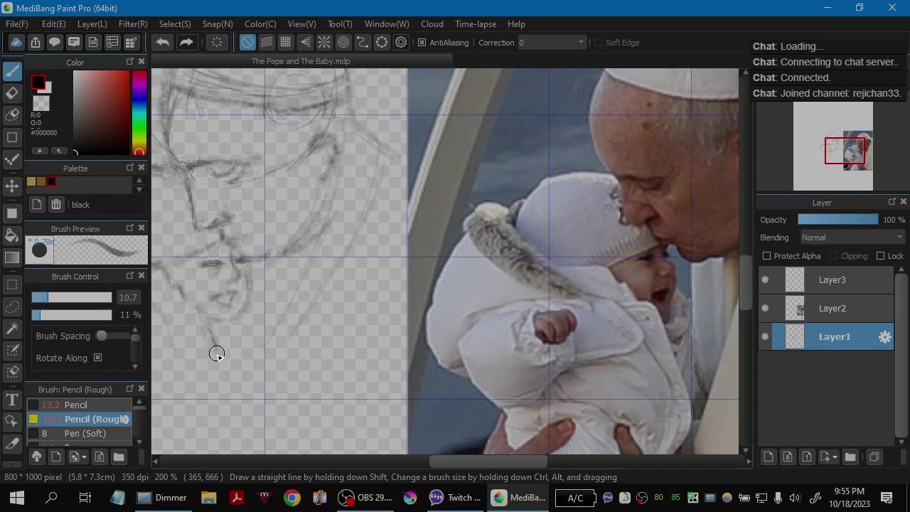
pyautogui.hotkey('ctrl', 'z')
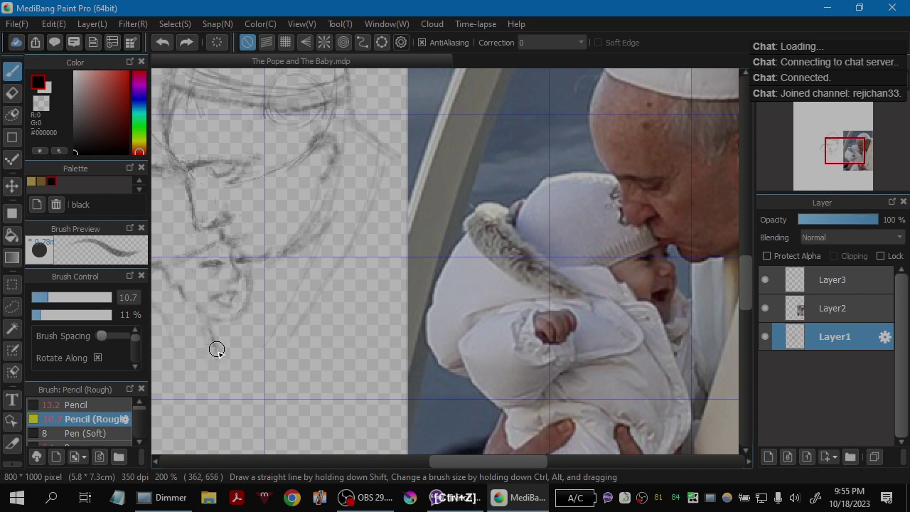
pyautogui.moveTo(217, 350); pyautogui.dragTo(225, 399)
# Step: Start the fur-trimmed hood with short rough strokes behind the back of the baby's hat, replacing the first attempt
pyautogui.press('space')
pyautogui.moveTo(237, 355); pyautogui.dragTo(485, 320)
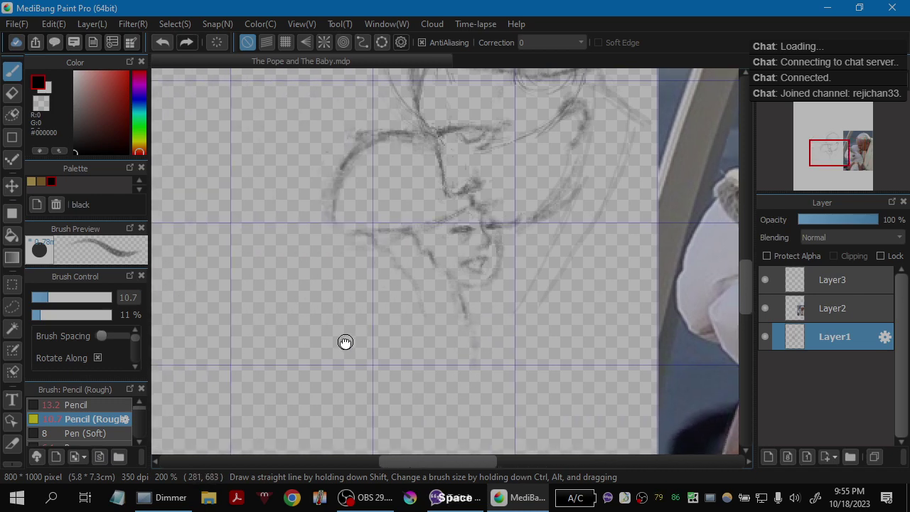
pyautogui.moveTo(346, 343); pyautogui.dragTo(285, 395)
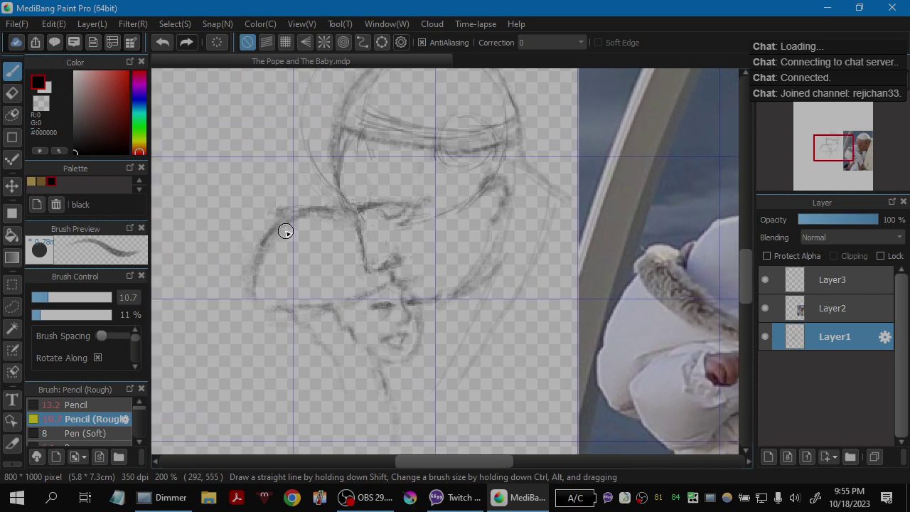
pyautogui.press('space')
pyautogui.moveTo(334, 300)
pyautogui.mouseDown()
pyautogui.moveTo(258, 306)
pyautogui.moveTo(256, 329)
pyautogui.moveTo(278, 331)
pyautogui.moveTo(298, 318)
pyautogui.mouseUp()
pyautogui.moveTo(215, 252)
pyautogui.mouseDown()
pyautogui.moveTo(196, 276)
pyautogui.moveTo(204, 294)
pyautogui.mouseUp()
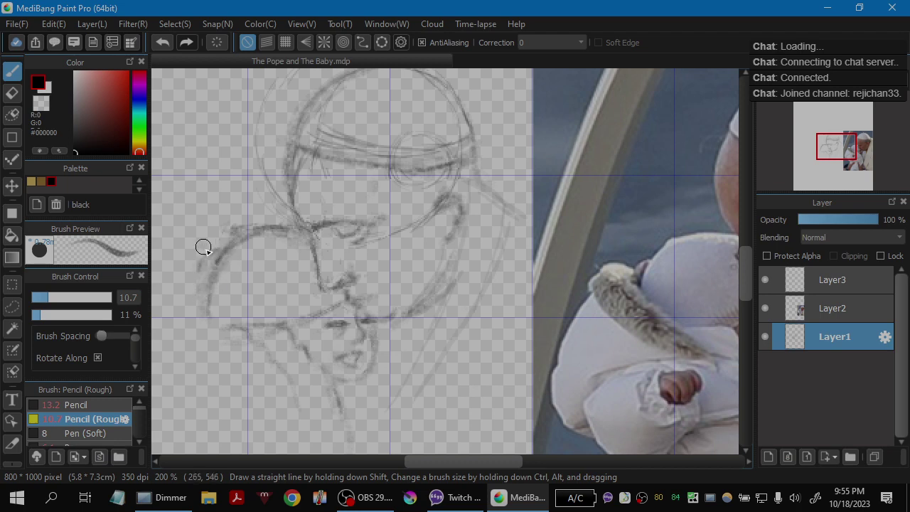
pyautogui.hotkey('ctrl', 'z')
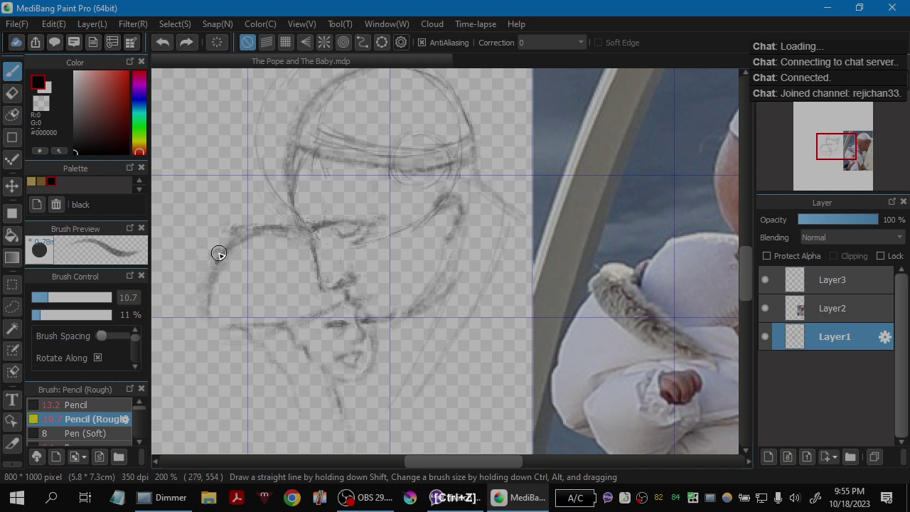
pyautogui.moveTo(220, 254); pyautogui.dragTo(212, 278)
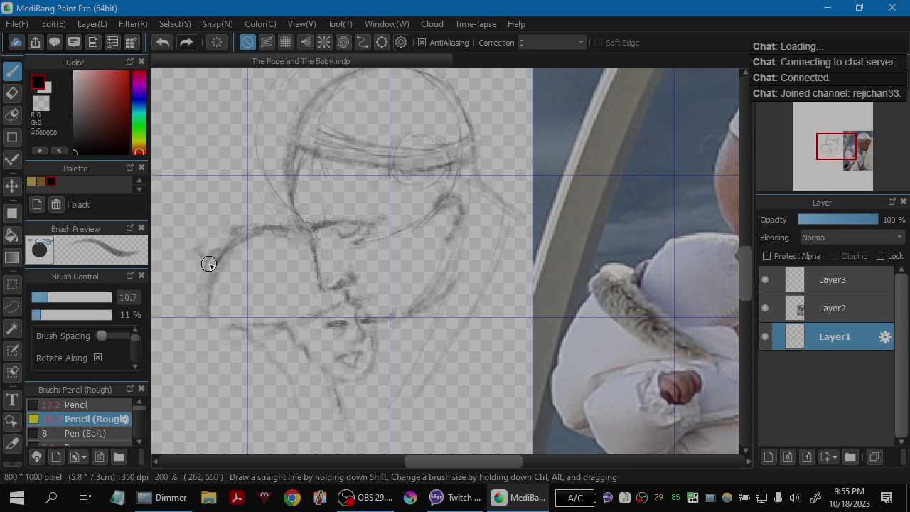
# Step: Sketch the rounded hood shape behind the baby's hat, strengthening its upper curve and outer edge
pyautogui.press('space')
pyautogui.moveTo(342, 295); pyautogui.dragTo(416, 241)
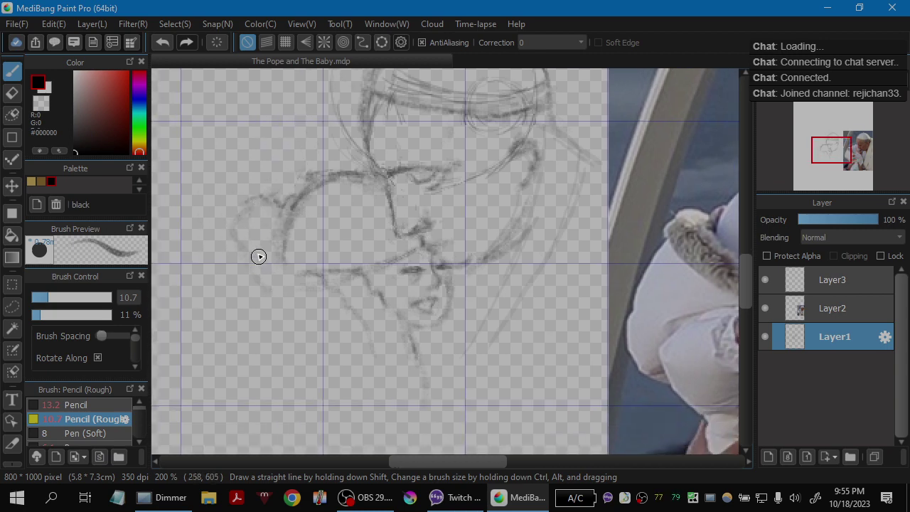
pyautogui.moveTo(261, 200)
pyautogui.mouseDown()
pyautogui.moveTo(244, 211)
pyautogui.moveTo(245, 235)
pyautogui.mouseUp()
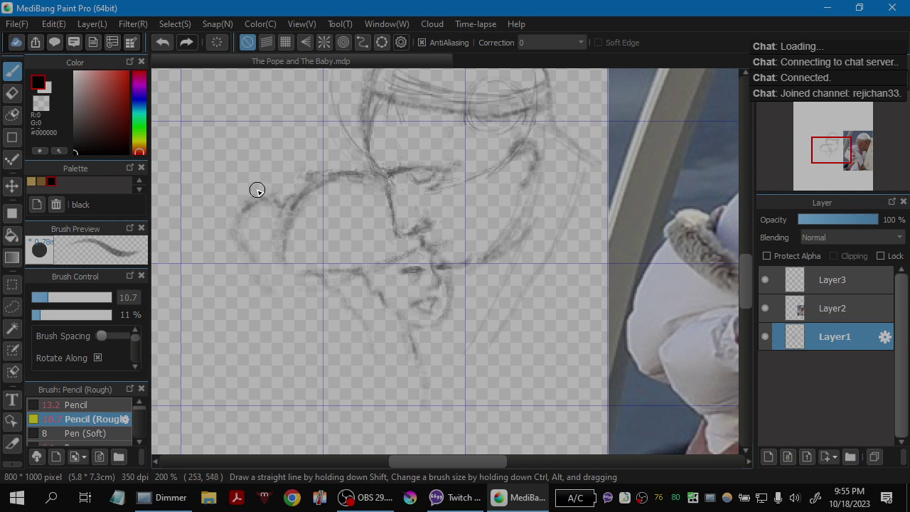
pyautogui.hotkey('ctrl', 'z')
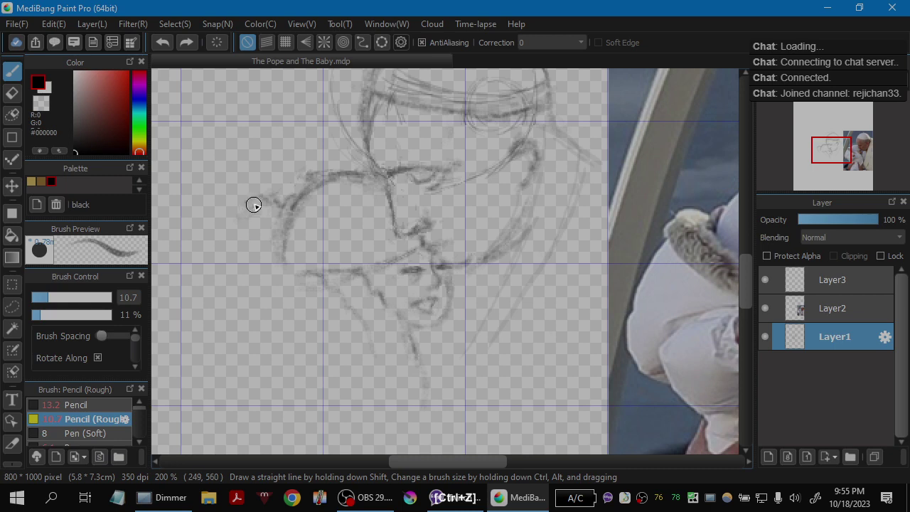
pyautogui.moveTo(272, 197); pyautogui.dragTo(242, 206)
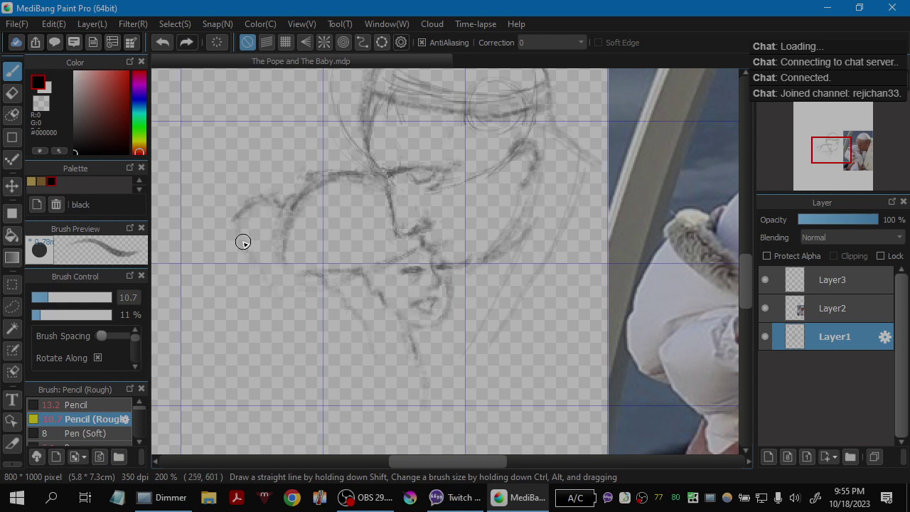
pyautogui.hotkey('ctrl', 'z')
pyautogui.moveTo(234, 211); pyautogui.dragTo(266, 275)
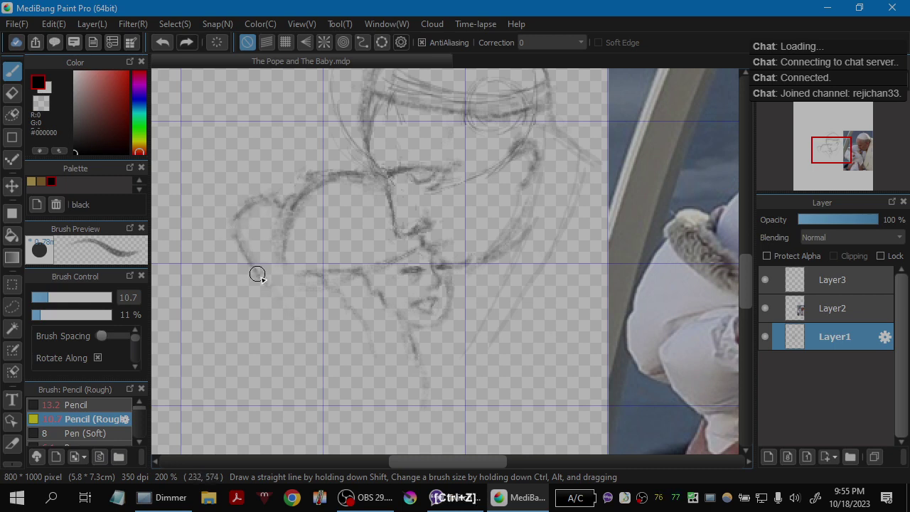
# Step: Redo the hood's outer edge strokes and extend the line downward below the back of the hat
pyautogui.hotkey('ctrl', 'z')
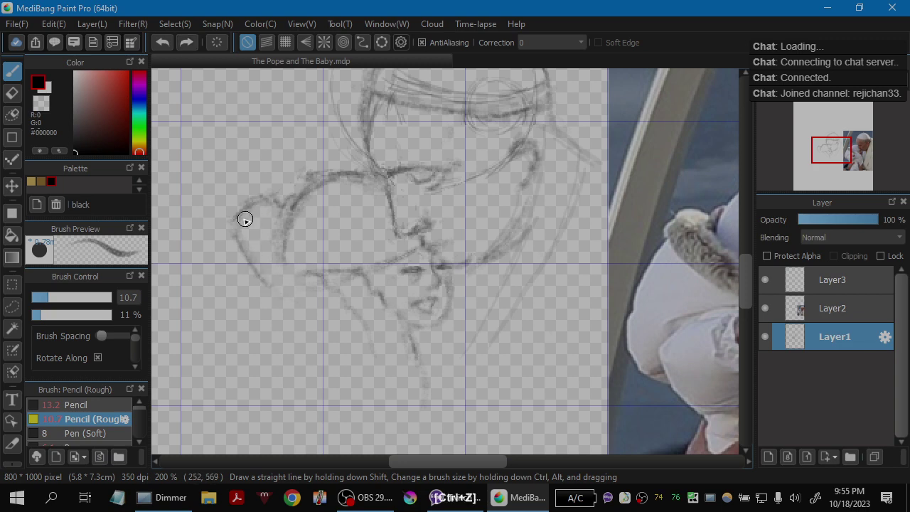
pyautogui.moveTo(229, 225)
pyautogui.mouseDown()
pyautogui.moveTo(265, 200)
pyautogui.moveTo(230, 226)
pyautogui.moveTo(244, 219)
pyautogui.moveTo(245, 244)
pyautogui.mouseUp()
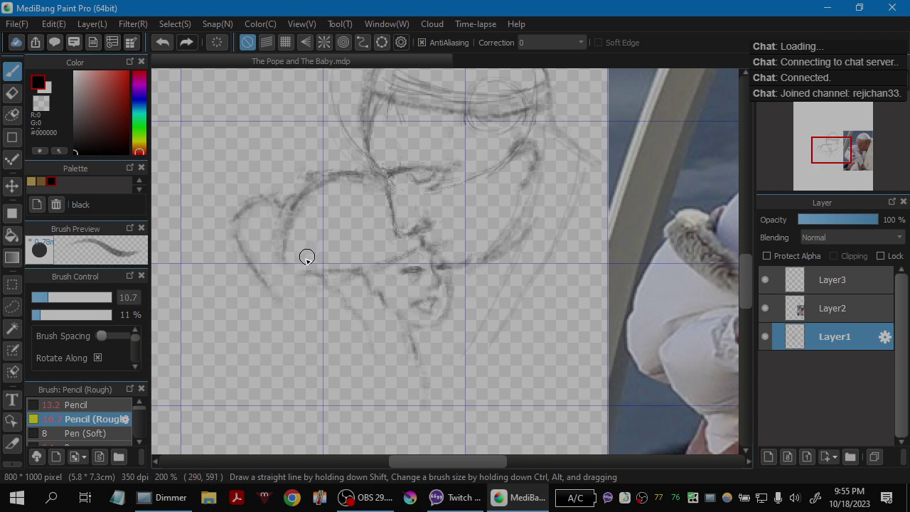
pyautogui.hotkey('ctrl', 'z')
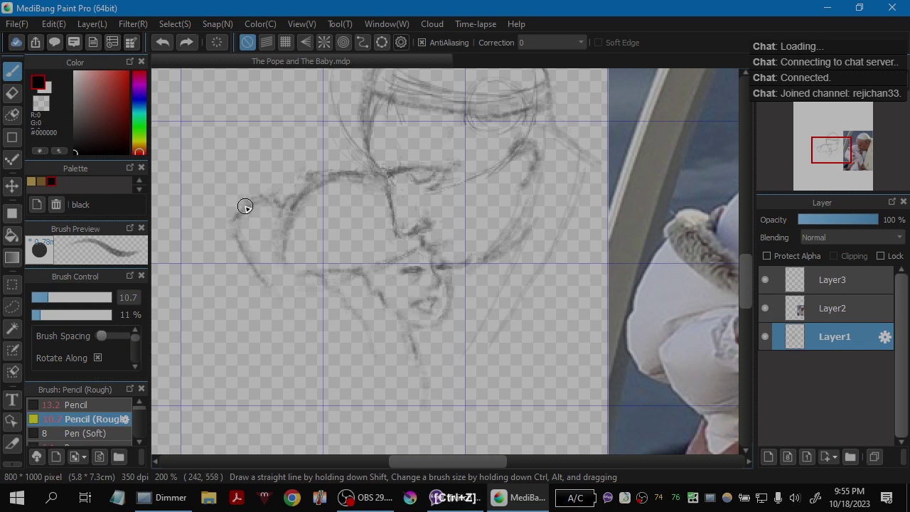
pyautogui.hotkey('ctrl', 'z')
pyautogui.moveTo(252, 210); pyautogui.dragTo(242, 231)
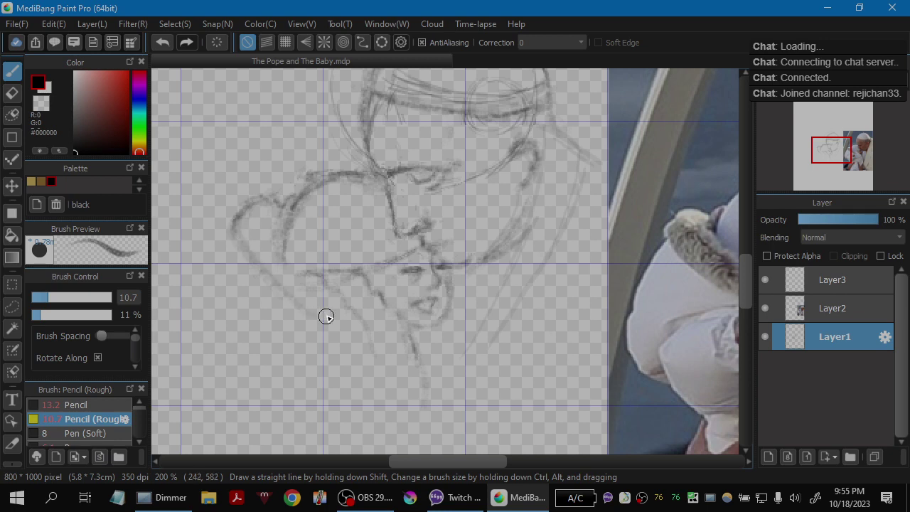
# Step: Compare the hood with the reference photo and rework the strokes around its rounded outer bulge
pyautogui.press('space')
pyautogui.moveTo(502, 322); pyautogui.dragTo(360, 324)
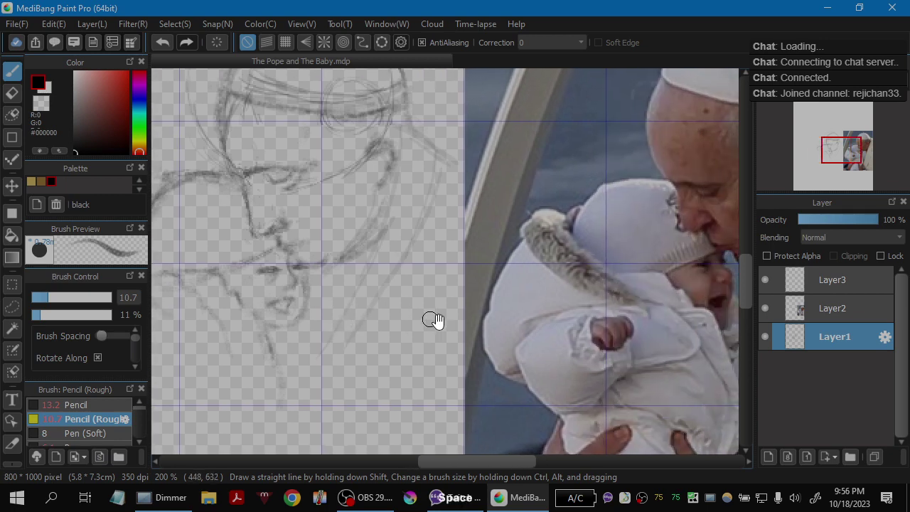
pyautogui.moveTo(481, 336)
pyautogui.mouseDown()
pyautogui.moveTo(422, 325)
pyautogui.moveTo(498, 325)
pyautogui.moveTo(455, 345)
pyautogui.moveTo(410, 266)
pyautogui.moveTo(451, 341)
pyautogui.moveTo(512, 298)
pyautogui.moveTo(501, 278)
pyautogui.moveTo(537, 293)
pyautogui.mouseUp()
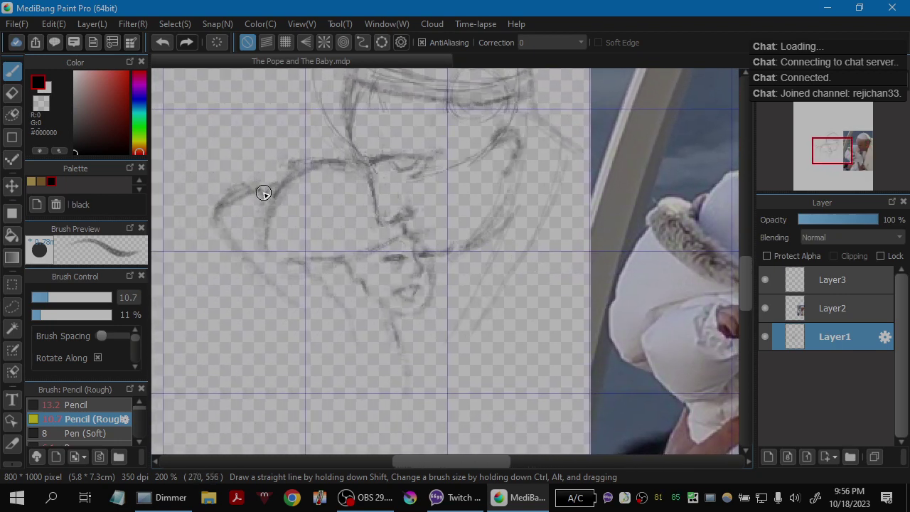
pyautogui.hotkey('ctrl', 'z')
pyautogui.moveTo(243, 192)
pyautogui.mouseDown()
pyautogui.moveTo(209, 215)
pyautogui.moveTo(250, 190)
pyautogui.moveTo(225, 234)
pyautogui.mouseUp()
pyautogui.hotkey('ctrl', 'z')
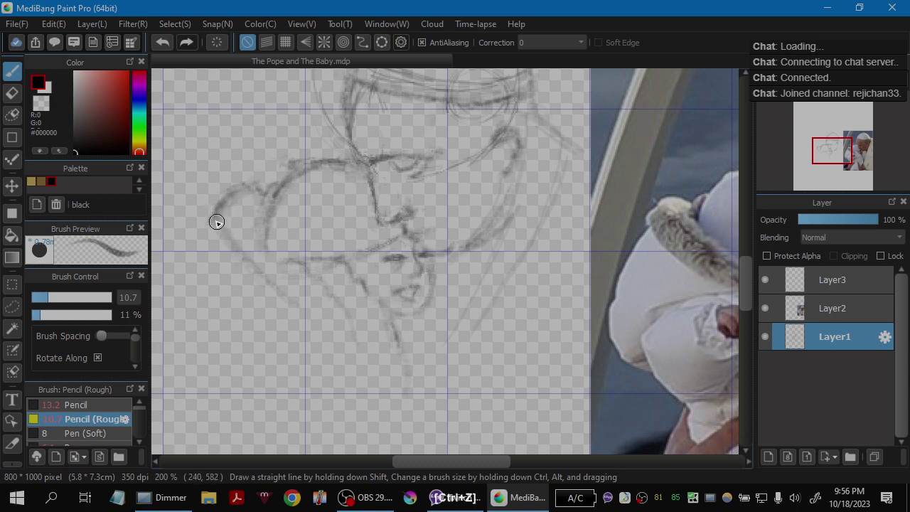
pyautogui.moveTo(321, 244)
pyautogui.mouseDown()
pyautogui.moveTo(230, 244)
pyautogui.moveTo(265, 228)
pyautogui.mouseUp()
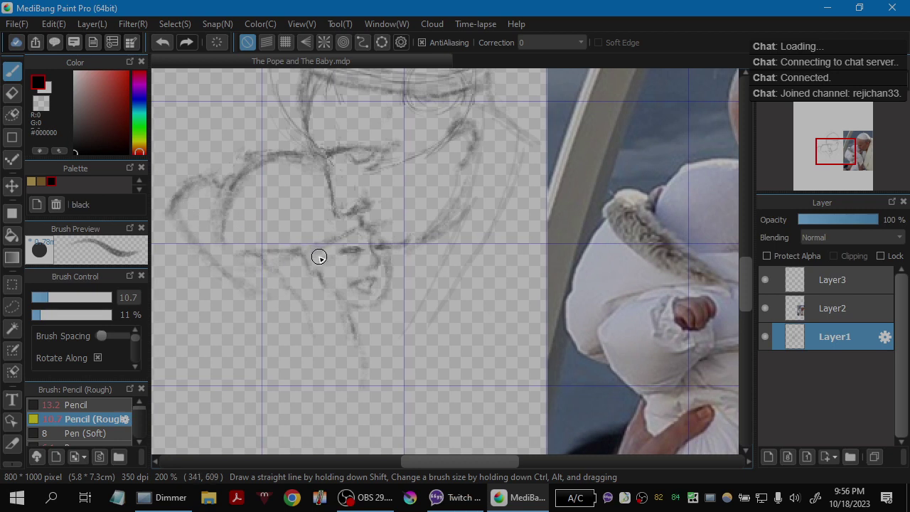
pyautogui.moveTo(357, 220); pyautogui.dragTo(212, 294)
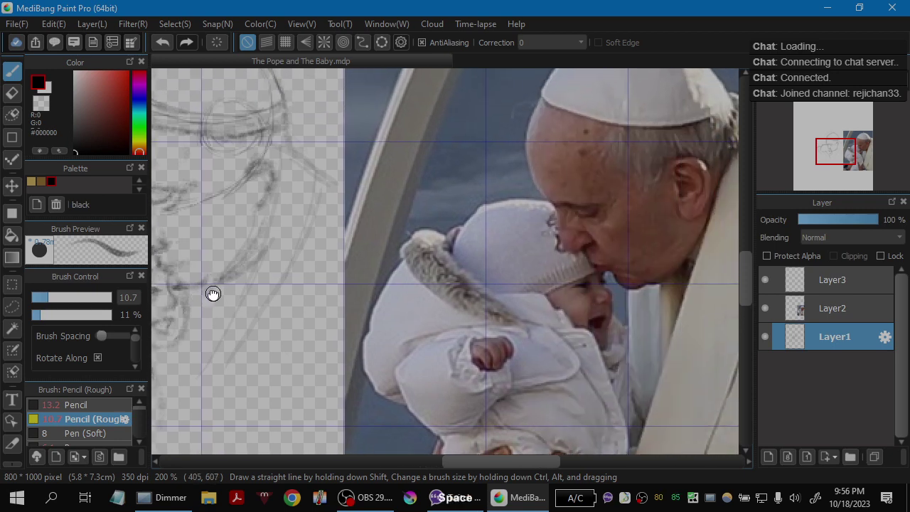
# Step: Compare the baby's hat, fur-trimmed hood and face in the reference photo with the pencil sketch, viewing them up close
pyautogui.moveTo(465, 251)
pyautogui.mouseDown()
pyautogui.moveTo(428, 272)
pyautogui.moveTo(487, 246)
pyautogui.mouseUp()
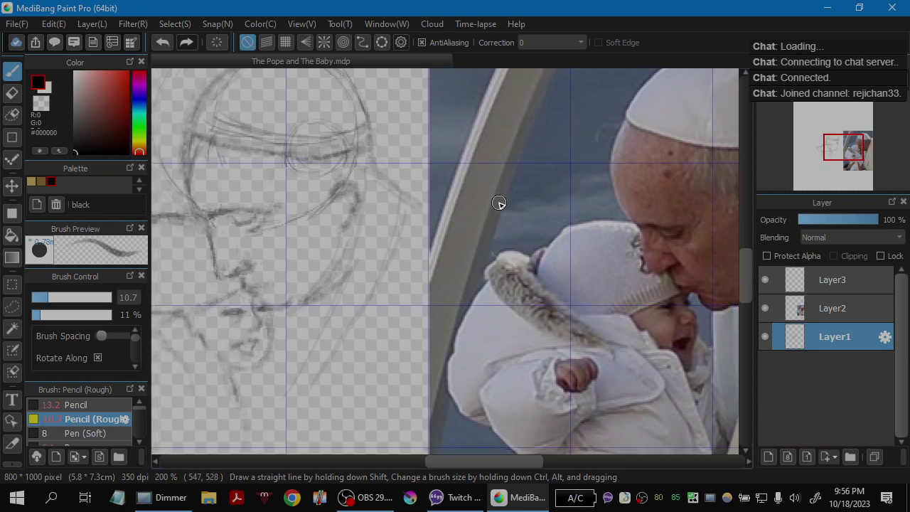
pyautogui.moveTo(525, 236); pyautogui.dragTo(400, 244)
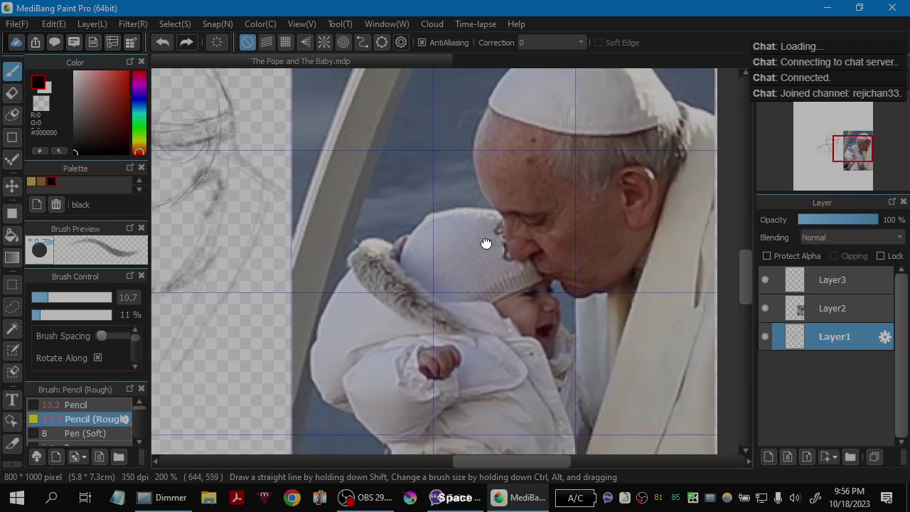
pyautogui.moveTo(487, 244)
pyautogui.mouseDown()
pyautogui.moveTo(418, 243)
pyautogui.moveTo(494, 248)
pyautogui.mouseUp()
pyautogui.hotkey('ctrl', '+')
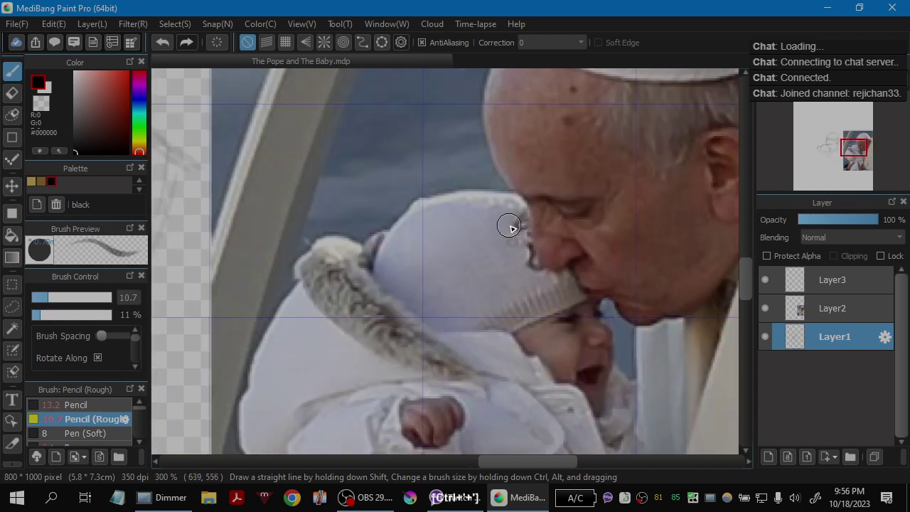
pyautogui.moveTo(553, 229); pyautogui.dragTo(450, 239)
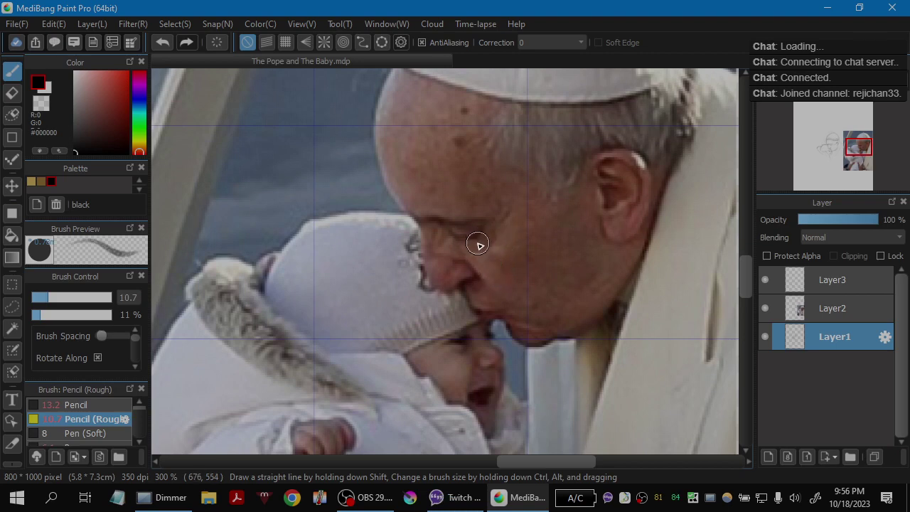
pyautogui.moveTo(455, 282); pyautogui.dragTo(512, 249)
pyautogui.scroll(-1, 515, 240)
pyautogui.moveTo(346, 251)
pyautogui.mouseDown()
pyautogui.moveTo(483, 272)
pyautogui.moveTo(544, 260)
pyautogui.moveTo(572, 242)
pyautogui.mouseUp()
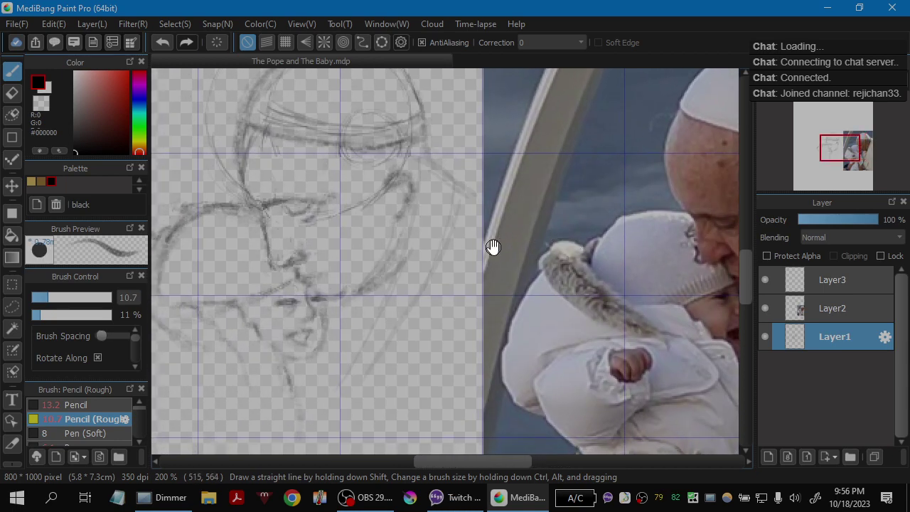
pyautogui.moveTo(491, 248); pyautogui.dragTo(540, 226)
pyautogui.moveTo(487, 258); pyautogui.dragTo(422, 254)
pyautogui.scroll(1, 544, 228)
pyautogui.moveTo(576, 258); pyautogui.dragTo(346, 254)
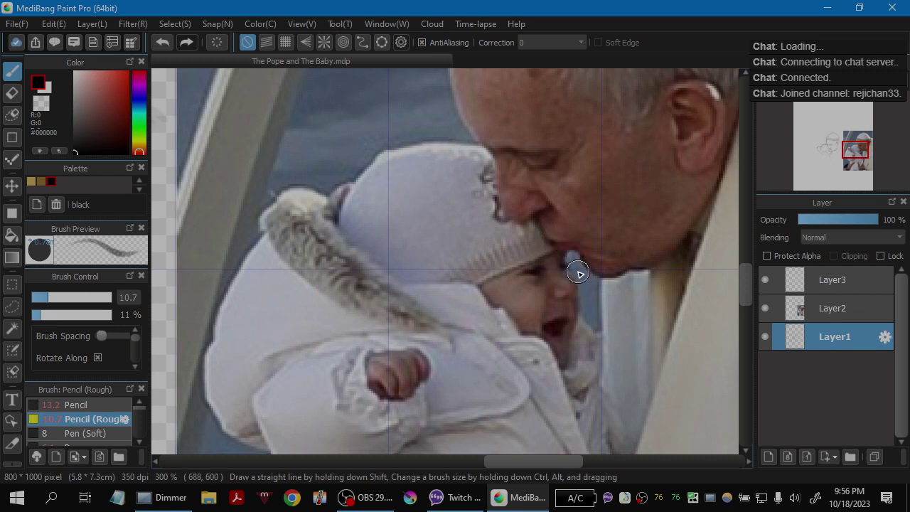
pyautogui.scroll(-1, 524, 277)
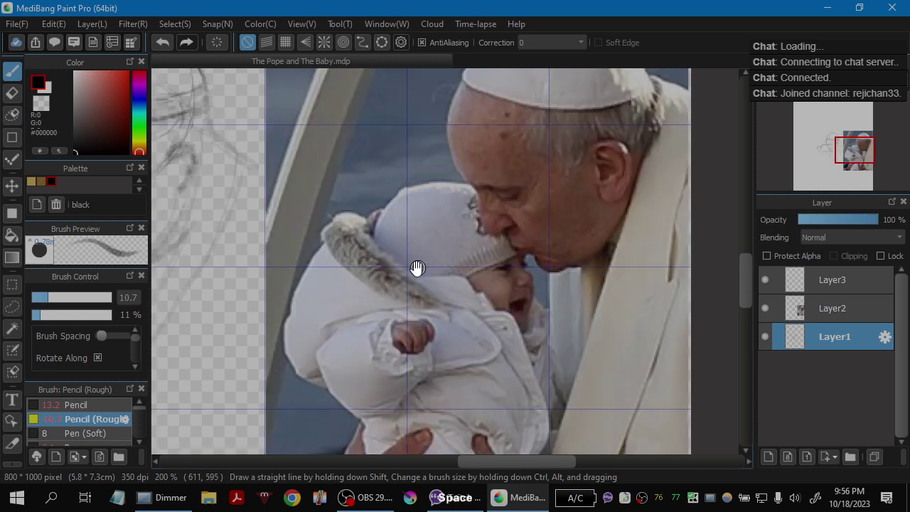
pyautogui.moveTo(417, 266); pyautogui.dragTo(499, 265)
pyautogui.moveTo(426, 258)
pyautogui.mouseDown()
pyautogui.moveTo(462, 249)
pyautogui.moveTo(502, 256)
pyautogui.moveTo(351, 274)
pyautogui.mouseUp()
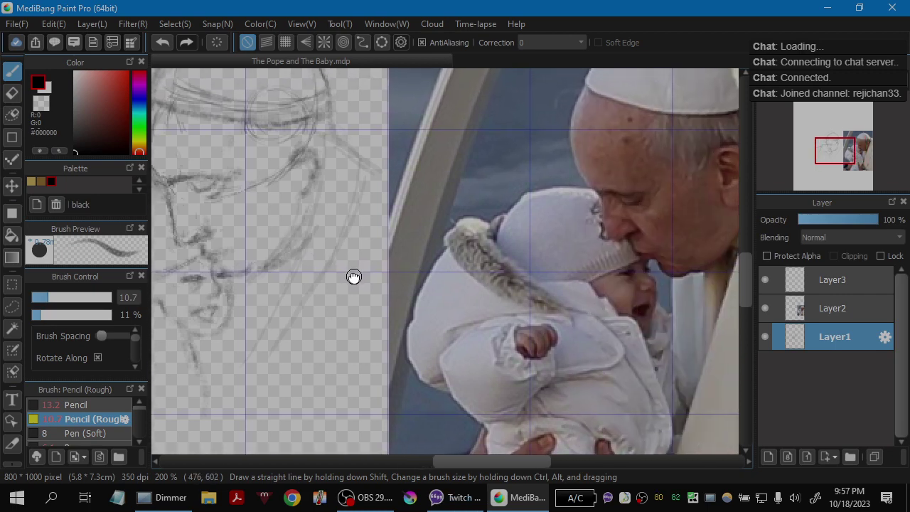
pyautogui.moveTo(354, 276); pyautogui.dragTo(496, 271)
pyautogui.moveTo(369, 304); pyautogui.dragTo(439, 294)
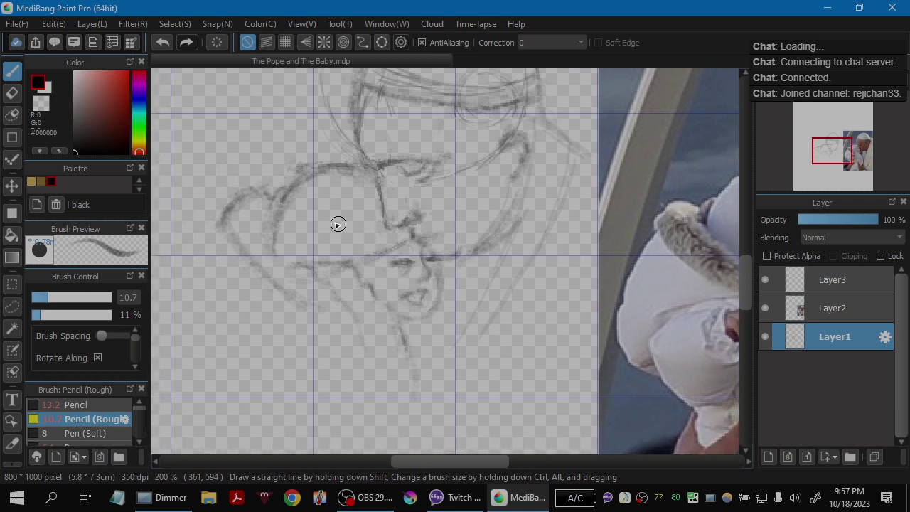
# Step: Rework the hood's outer edge, undoing a stroke, erasing excess pencil around the rounded tip and restating the contour
pyautogui.moveTo(262, 197)
pyautogui.mouseDown()
pyautogui.moveTo(231, 221)
pyautogui.moveTo(287, 284)
pyautogui.mouseUp()
pyautogui.hotkey('ctrl', 'z')
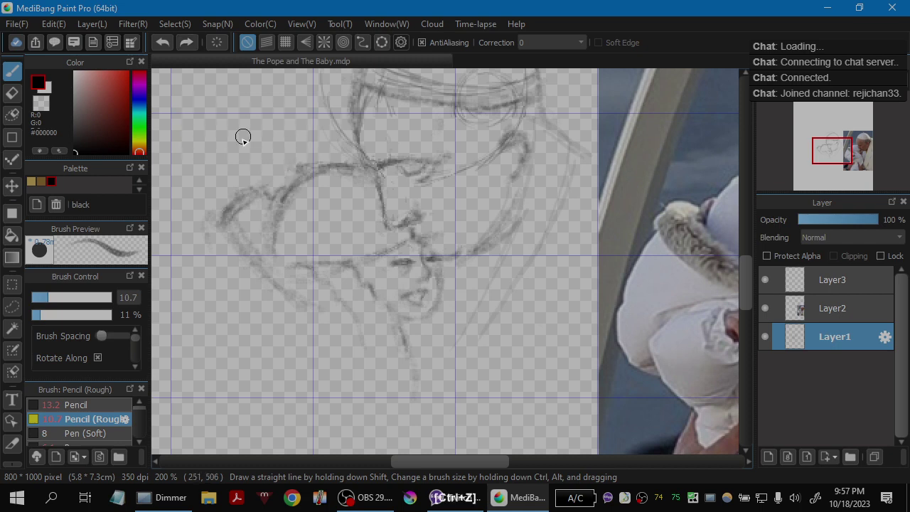
pyautogui.press('e')
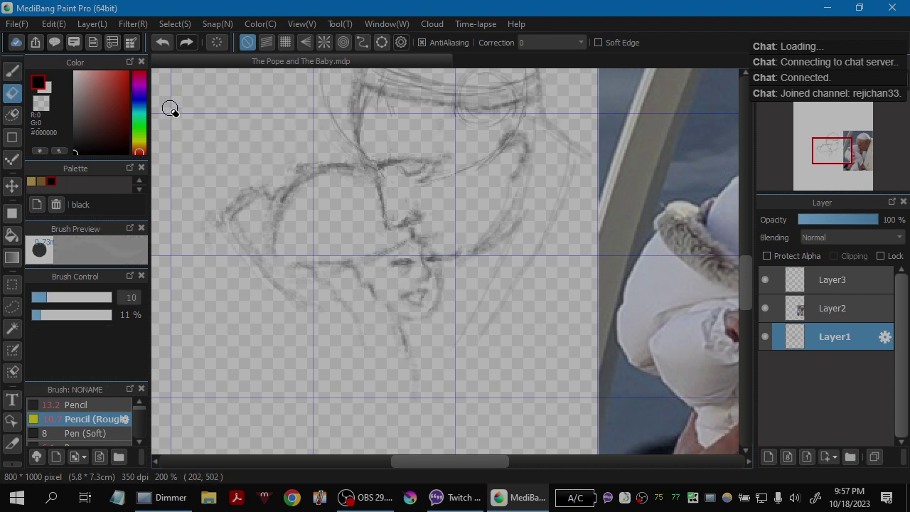
pyautogui.press('b')
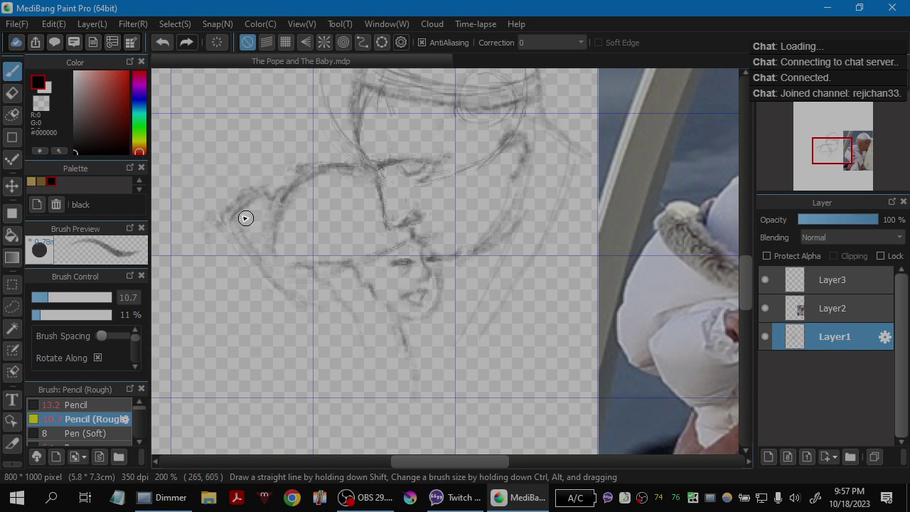
# Step: Sketch the jacket's front edge running down from beside the baby's chin, redoing the stray stroke
pyautogui.moveTo(392, 291); pyautogui.dragTo(266, 273)
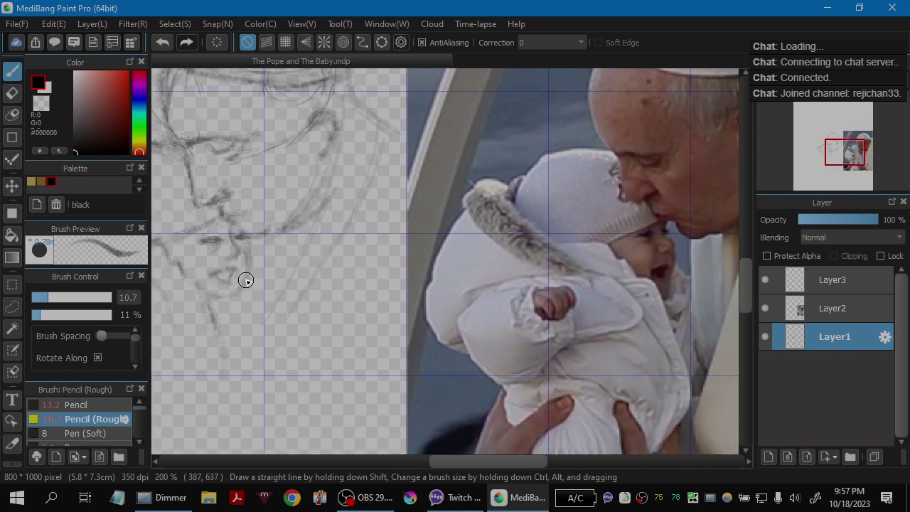
pyautogui.moveTo(246, 280)
pyautogui.mouseDown()
pyautogui.moveTo(225, 314)
pyautogui.moveTo(240, 293)
pyautogui.moveTo(228, 308)
pyautogui.moveTo(217, 303)
pyautogui.moveTo(231, 310)
pyautogui.moveTo(217, 306)
pyautogui.moveTo(252, 291)
pyautogui.moveTo(213, 303)
pyautogui.moveTo(226, 305)
pyautogui.moveTo(248, 277)
pyautogui.moveTo(253, 300)
pyautogui.moveTo(251, 268)
pyautogui.moveTo(251, 309)
pyautogui.moveTo(251, 268)
pyautogui.moveTo(256, 300)
pyautogui.moveTo(247, 318)
pyautogui.moveTo(253, 302)
pyautogui.moveTo(267, 368)
pyautogui.mouseUp()
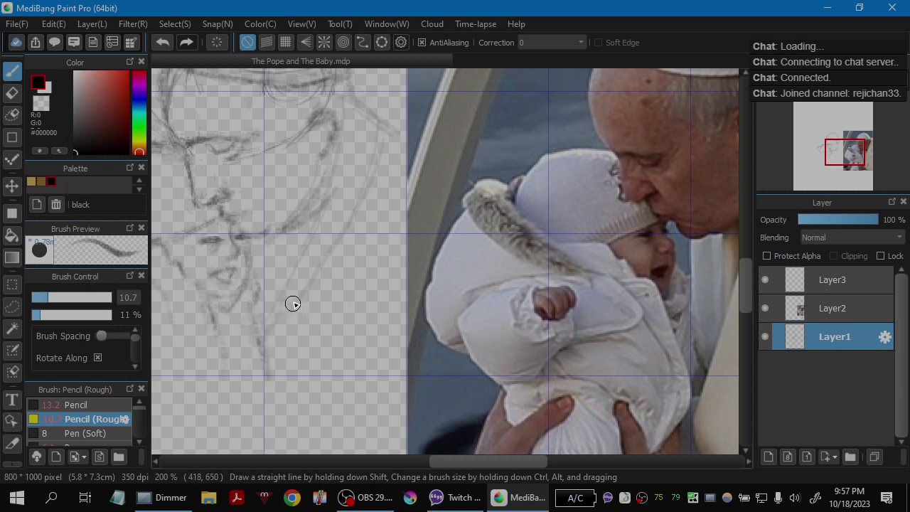
pyautogui.hotkey('ctrl', 'z')
pyautogui.moveTo(284, 289); pyautogui.dragTo(278, 304)
pyautogui.press('space')
pyautogui.moveTo(327, 349); pyautogui.dragTo(324, 327)
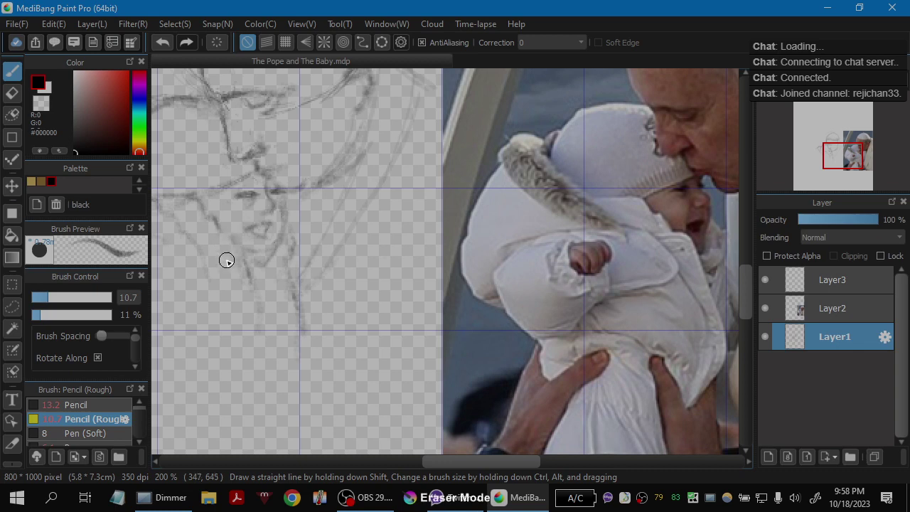
# Step: Lighten the lower end of the jacket's front edge with the eraser and save the drawing
pyautogui.press('e')
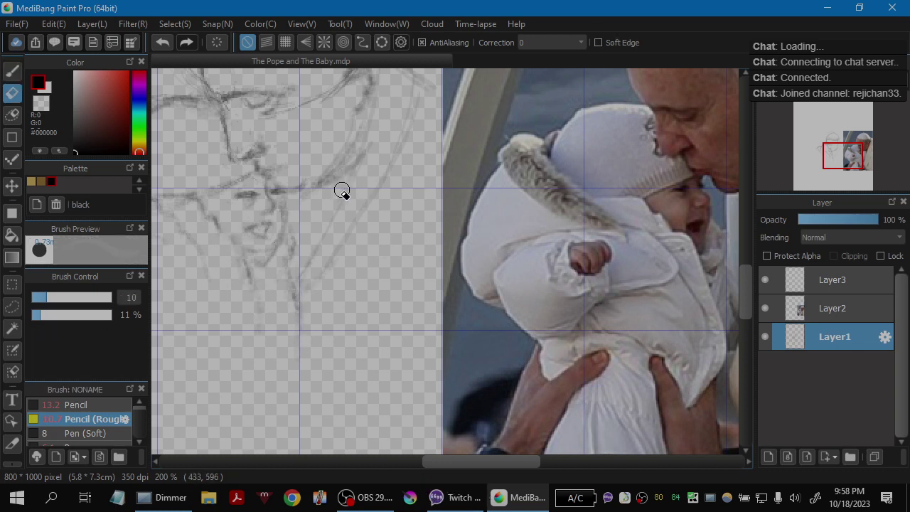
pyautogui.hotkey('ctrl', 's')
pyautogui.press('b')
# Step: Undo the last hood stroke and erase the heavy lines along the hood's outer side
pyautogui.press('space')
pyautogui.moveTo(308, 271)
pyautogui.mouseDown()
pyautogui.moveTo(345, 313)
pyautogui.moveTo(284, 331)
pyautogui.mouseUp()
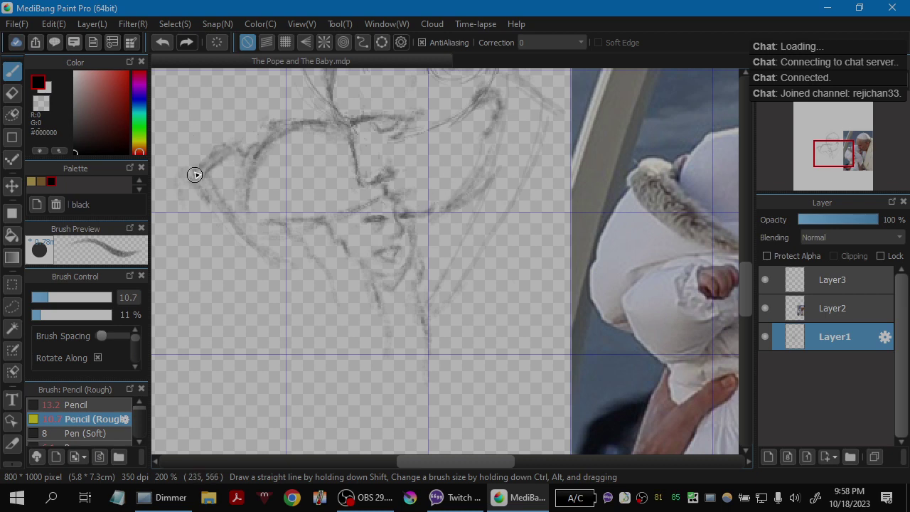
pyautogui.hotkey('ctrl', 'z')
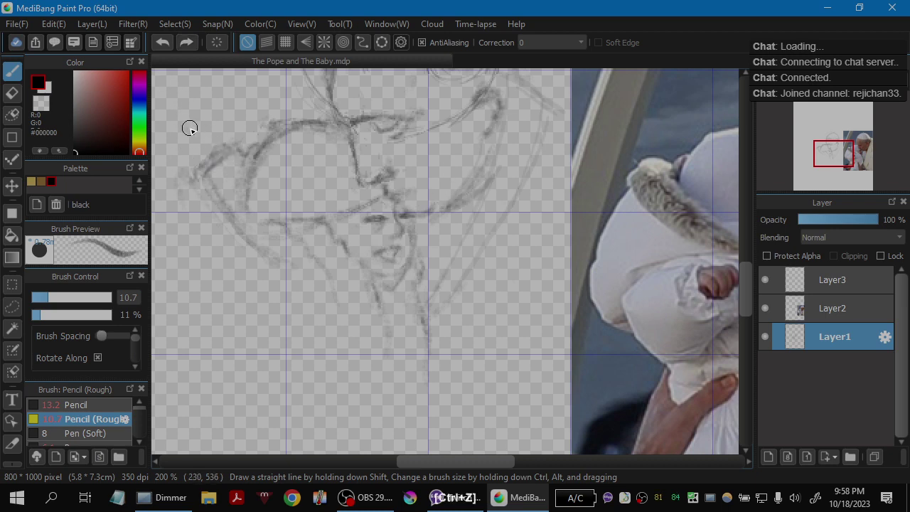
pyautogui.press('e')
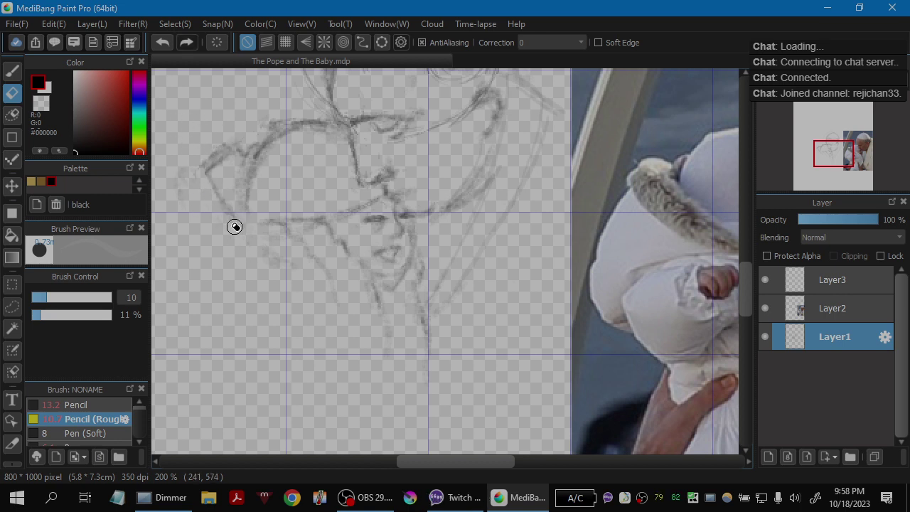
pyautogui.moveTo(212, 182); pyautogui.dragTo(234, 219)
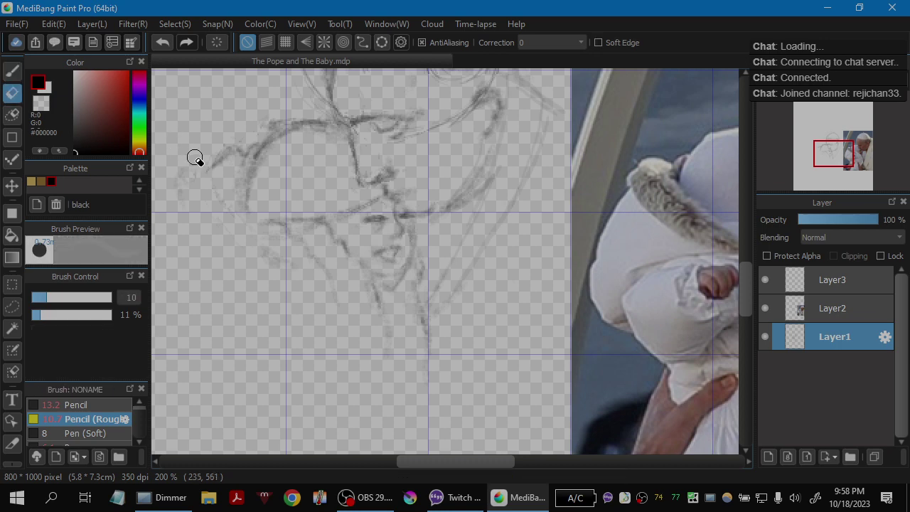
# Step: Redraw the hood's rounded tip and outer side with light pencil strokes, erasing excess marks between passes
pyautogui.press('b')
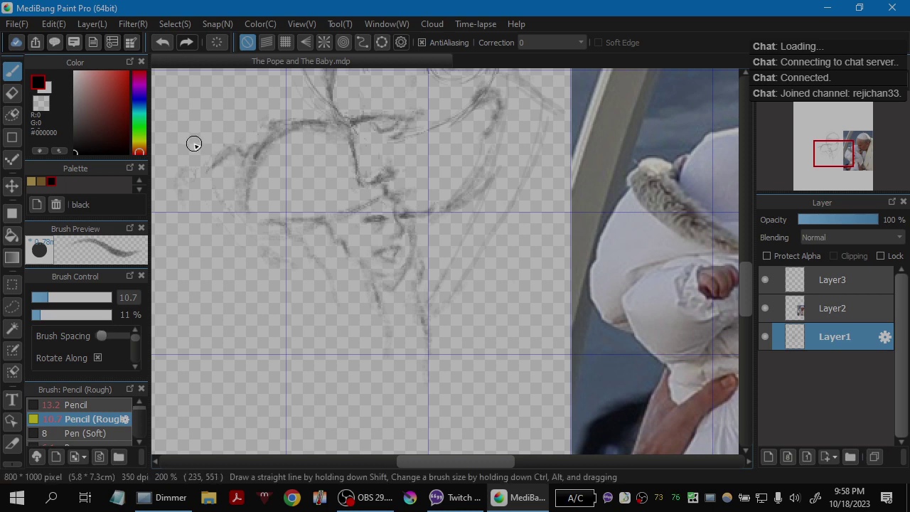
pyautogui.press('e')
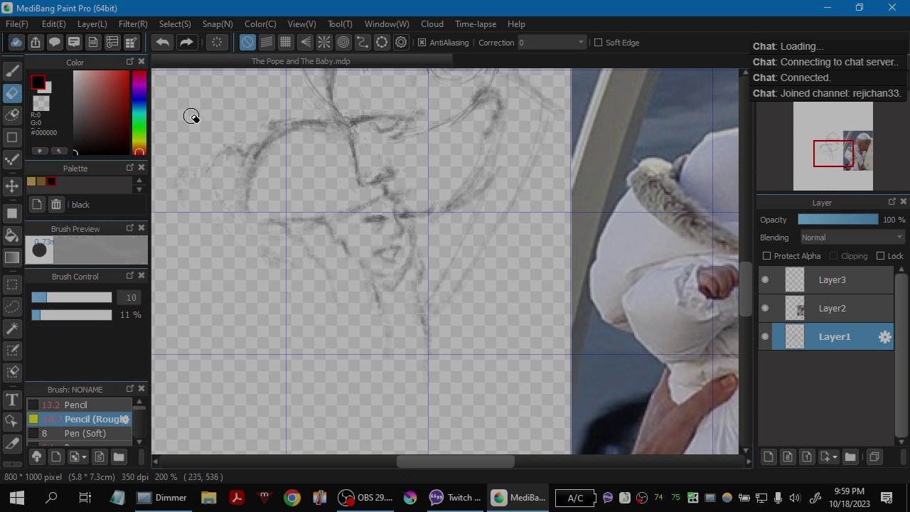
pyautogui.press('b')
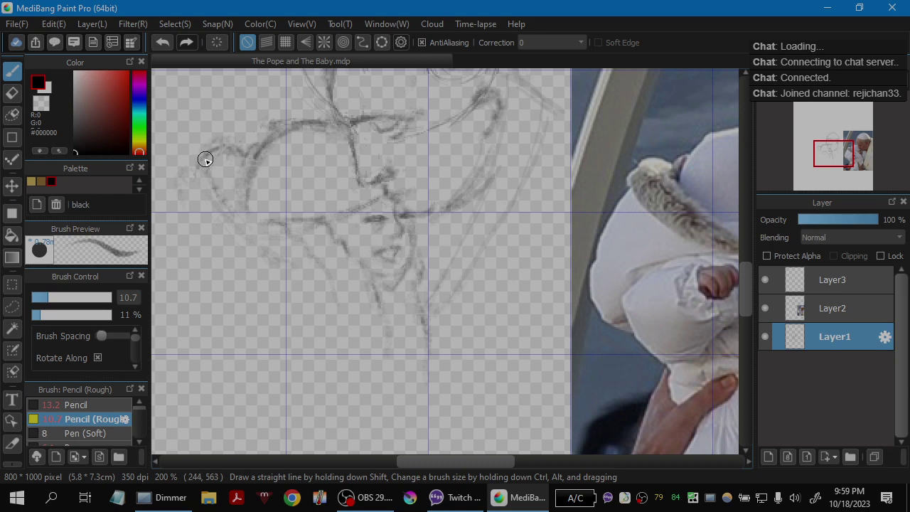
# Step: Refine the hood's rounded bulge, undoing and redrawing its outer strokes and cleaning the surrounding marks with the eraser
pyautogui.moveTo(206, 159)
pyautogui.mouseDown()
pyautogui.moveTo(219, 153)
pyautogui.moveTo(231, 164)
pyautogui.mouseUp()
pyautogui.hotkey('ctrl', 'z')
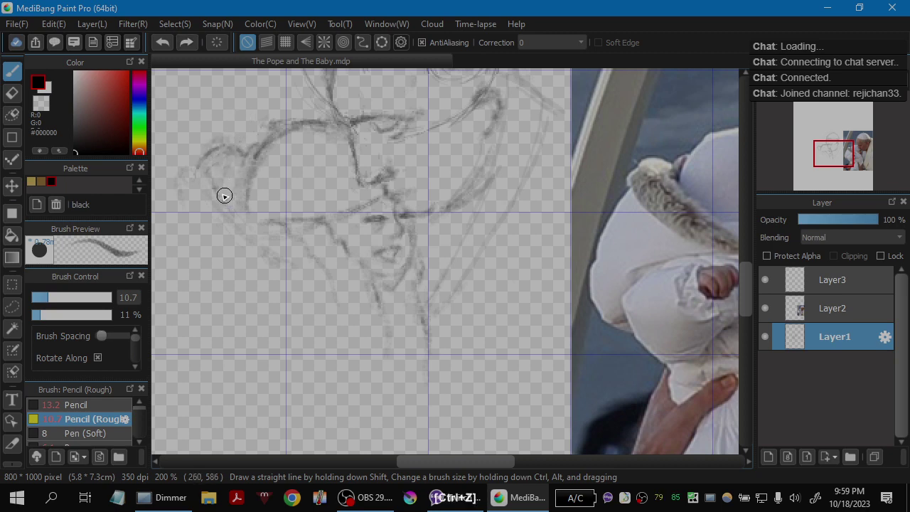
pyautogui.moveTo(201, 172)
pyautogui.mouseDown()
pyautogui.moveTo(223, 205)
pyautogui.moveTo(224, 190)
pyautogui.moveTo(205, 179)
pyautogui.moveTo(232, 206)
pyautogui.moveTo(224, 209)
pyautogui.moveTo(262, 221)
pyautogui.moveTo(227, 202)
pyautogui.mouseUp()
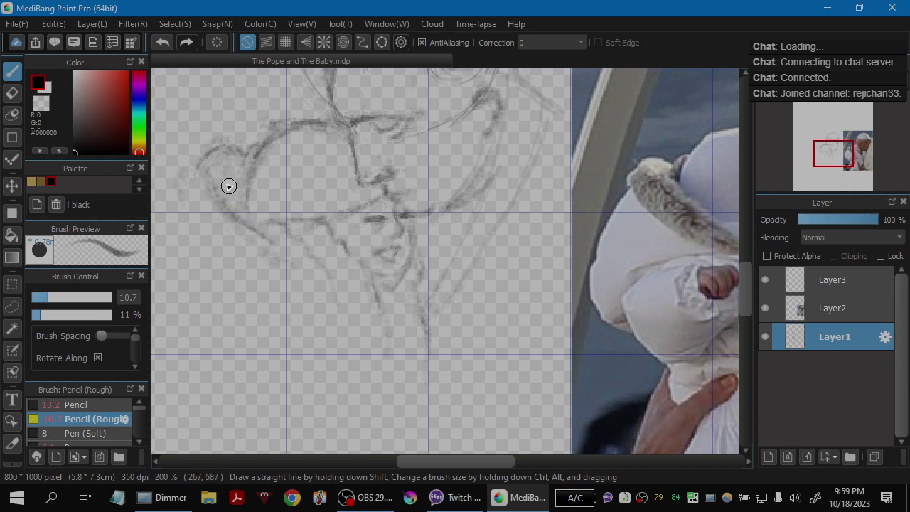
pyautogui.hotkey('ctrl', 'z')
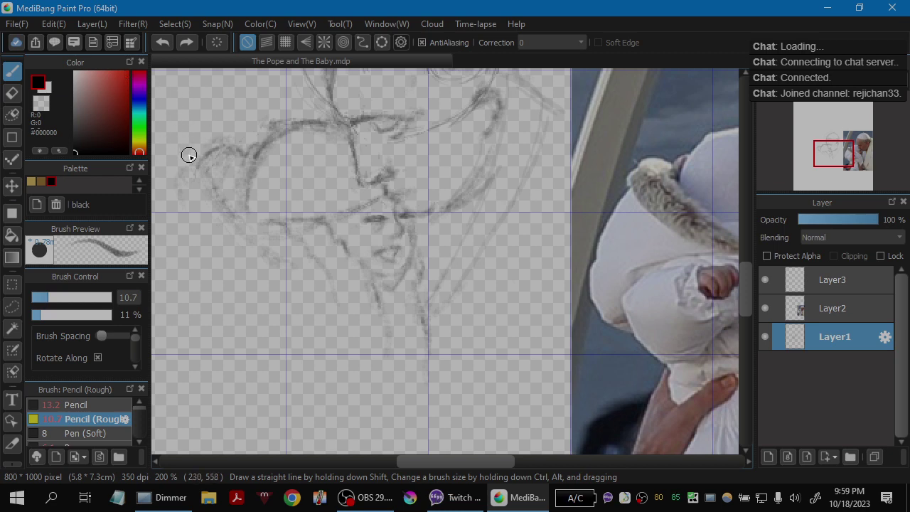
pyautogui.press('e')
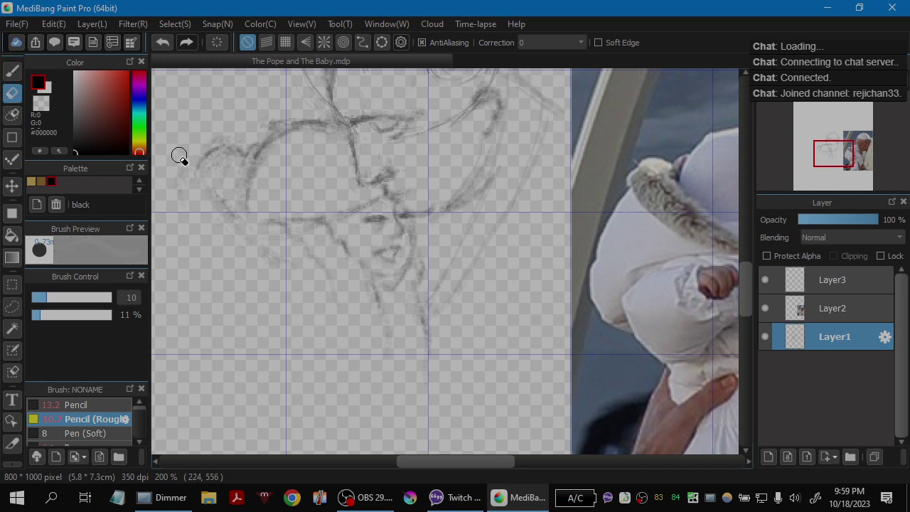
pyautogui.press('b')
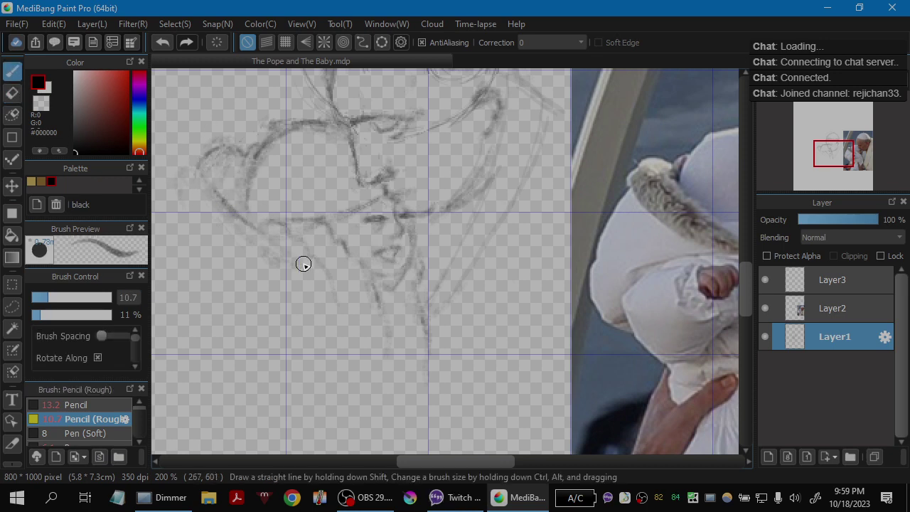
# Step: Draw the fur trim's inner edge along the back of the baby's hat and soften the outer edge with the eraser
pyautogui.moveTo(349, 285)
pyautogui.mouseDown()
pyautogui.moveTo(306, 277)
pyautogui.moveTo(338, 303)
pyautogui.mouseUp()
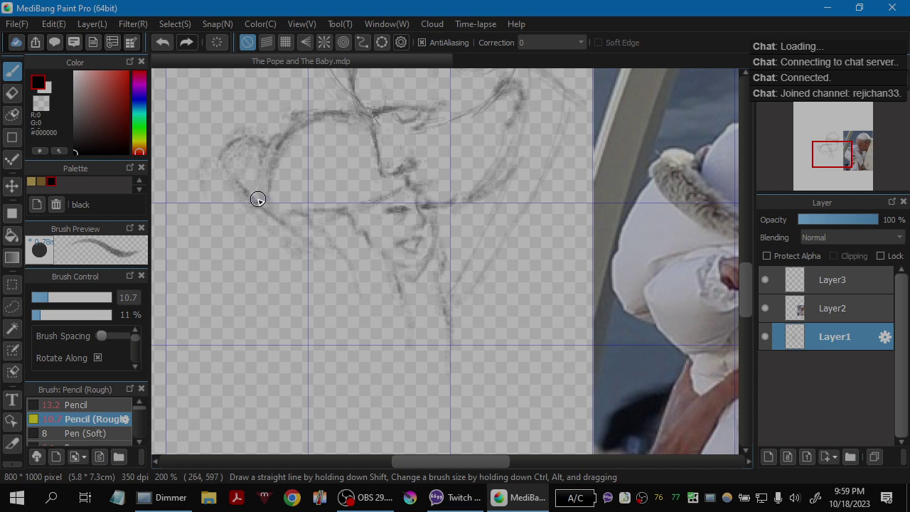
pyautogui.hotkey('ctrl', 'z')
pyautogui.moveTo(253, 173); pyautogui.dragTo(284, 230)
pyautogui.moveTo(248, 174)
pyautogui.mouseDown()
pyautogui.moveTo(272, 148)
pyautogui.moveTo(258, 179)
pyautogui.moveTo(262, 160)
pyautogui.mouseUp()
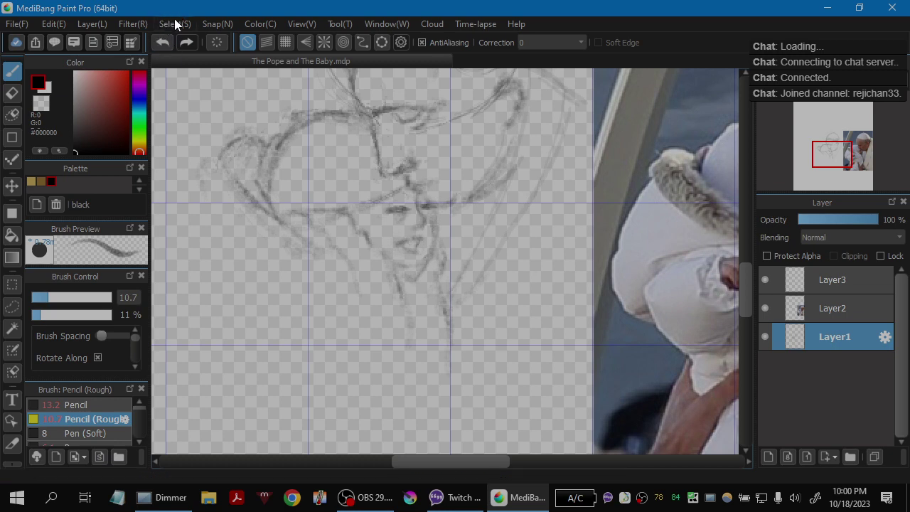
pyautogui.press('e')
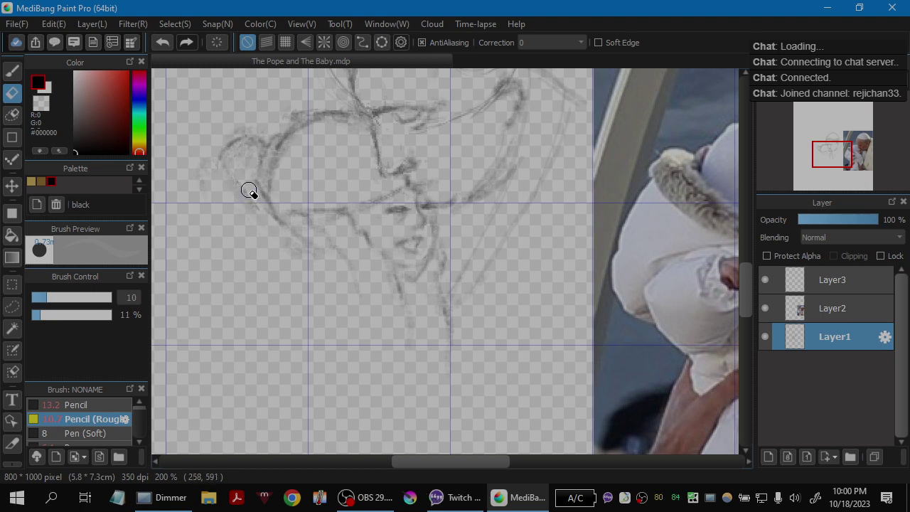
# Step: Switch to OBS to check the live stream, and return to the MediBang drawing with the pencil brush active
pyautogui.moveTo(361, 504)
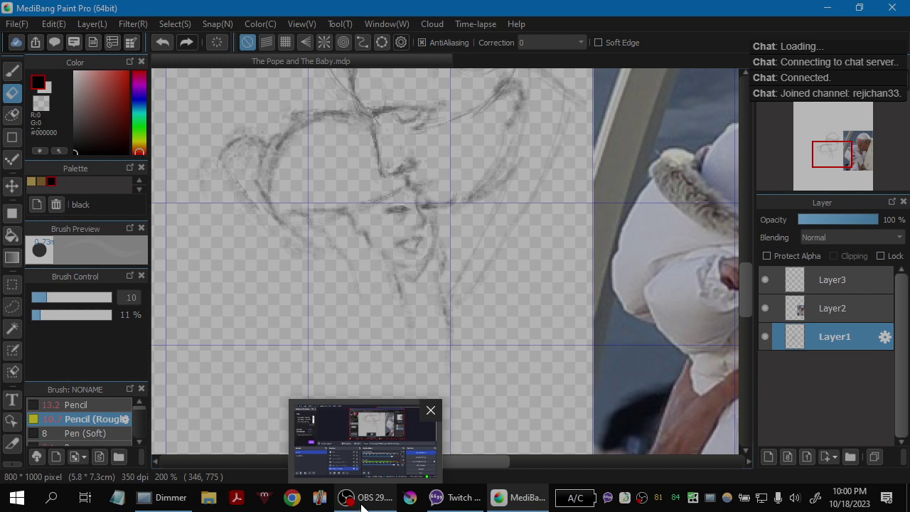
pyautogui.click(362, 503)
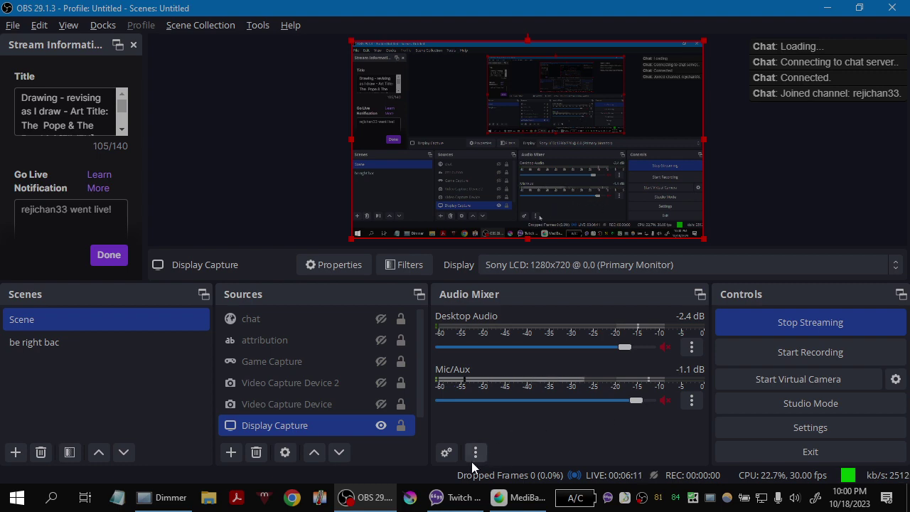
pyautogui.click(366, 496)
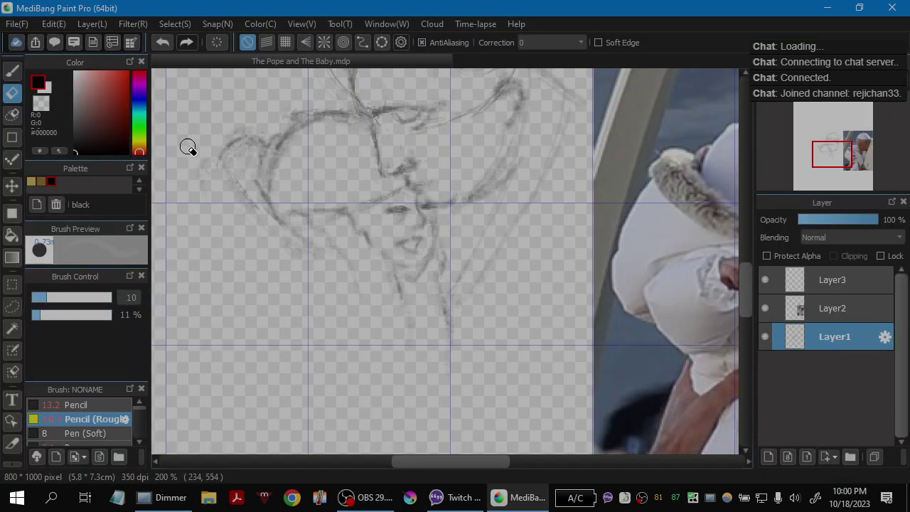
pyautogui.press('b')
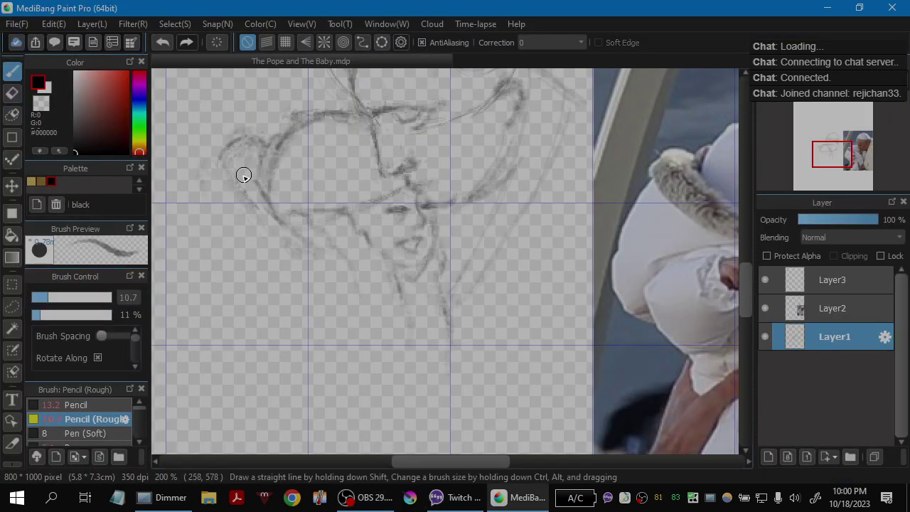
# Step: Strengthen the rounded tip of the baby's fur trim with rough pencil strokes, undoing misplaced strokes
pyautogui.press('e')
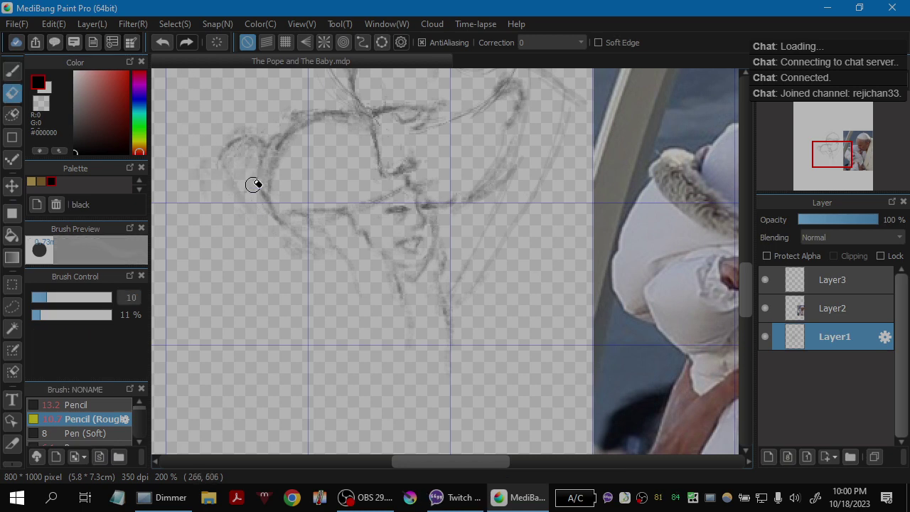
pyautogui.scroll(1, 239, 106)
pyautogui.press('b')
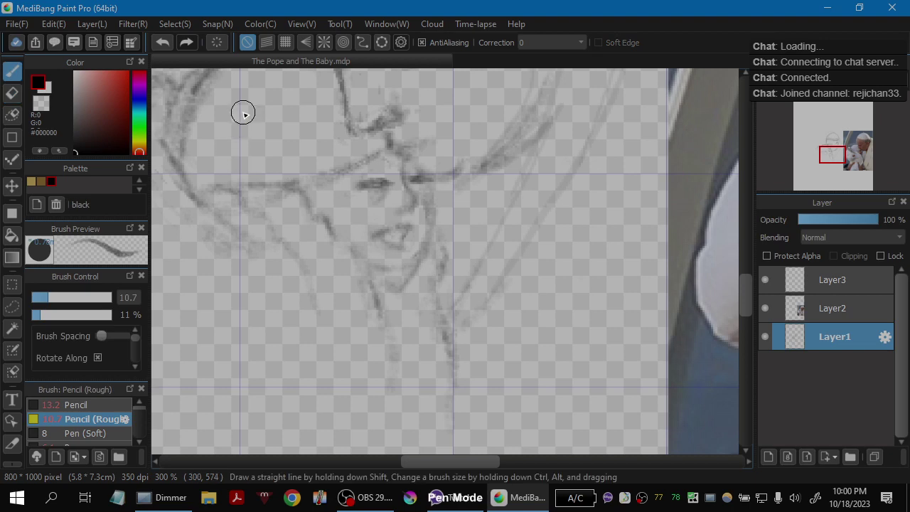
pyautogui.hotkey('ctrl', '-')
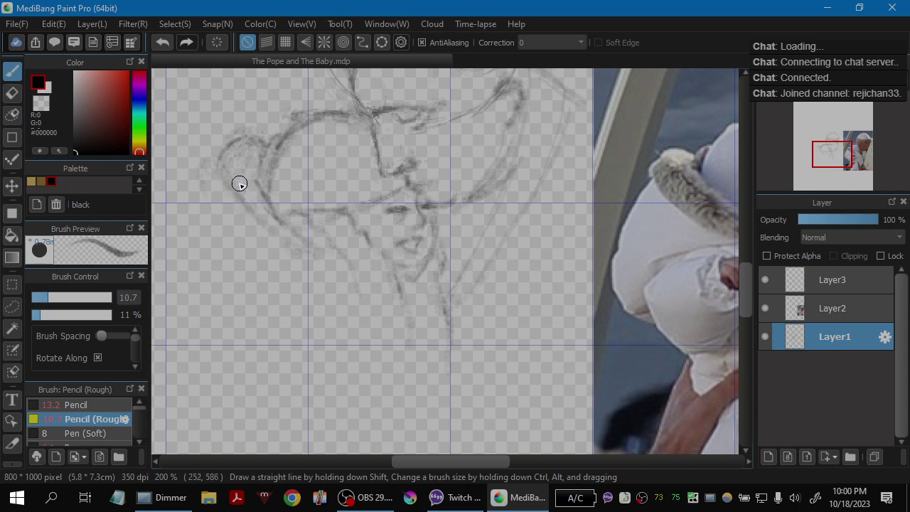
pyautogui.hotkey('ctrl', 'z')
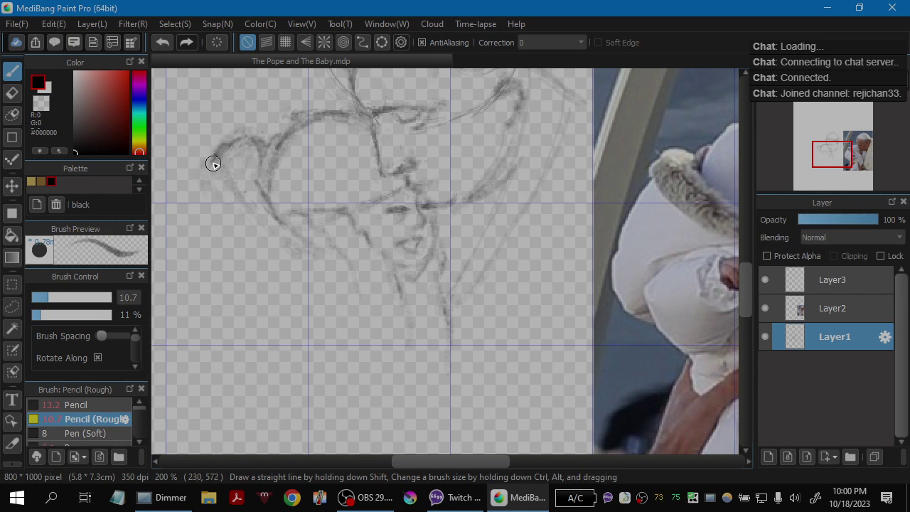
pyautogui.hotkey('ctrl', 'z')
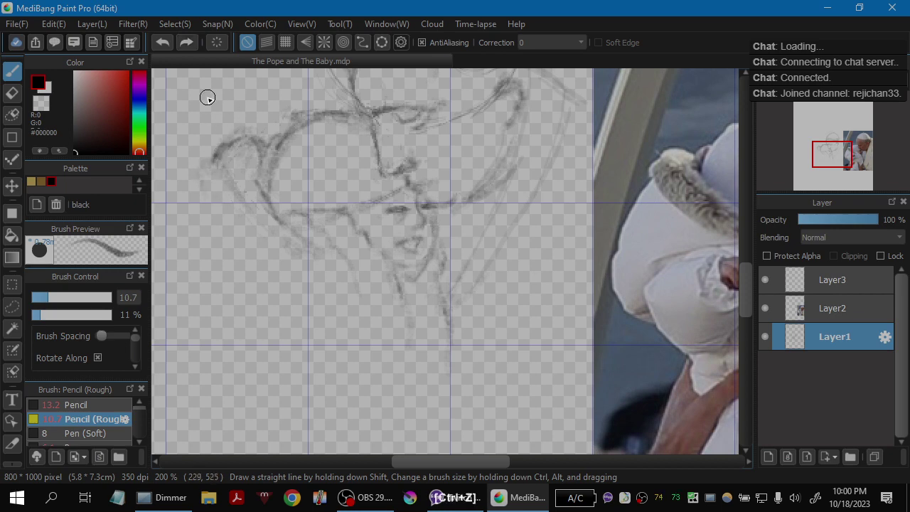
pyautogui.hotkey('ctrl', 'z')
# Step: Draw the fur trim's outer edge downward from its tip and lighten stray marks around it with the eraser
pyautogui.moveTo(425, 179)
pyautogui.mouseDown()
pyautogui.moveTo(387, 229)
pyautogui.moveTo(408, 235)
pyautogui.moveTo(368, 201)
pyautogui.mouseUp()
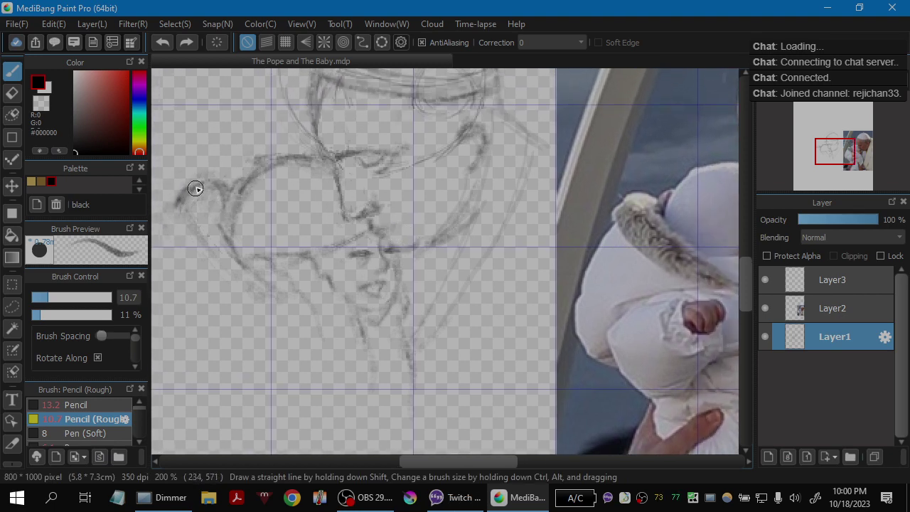
pyautogui.moveTo(196, 188)
pyautogui.mouseDown()
pyautogui.moveTo(171, 205)
pyautogui.moveTo(193, 239)
pyautogui.moveTo(171, 208)
pyautogui.moveTo(213, 270)
pyautogui.mouseUp()
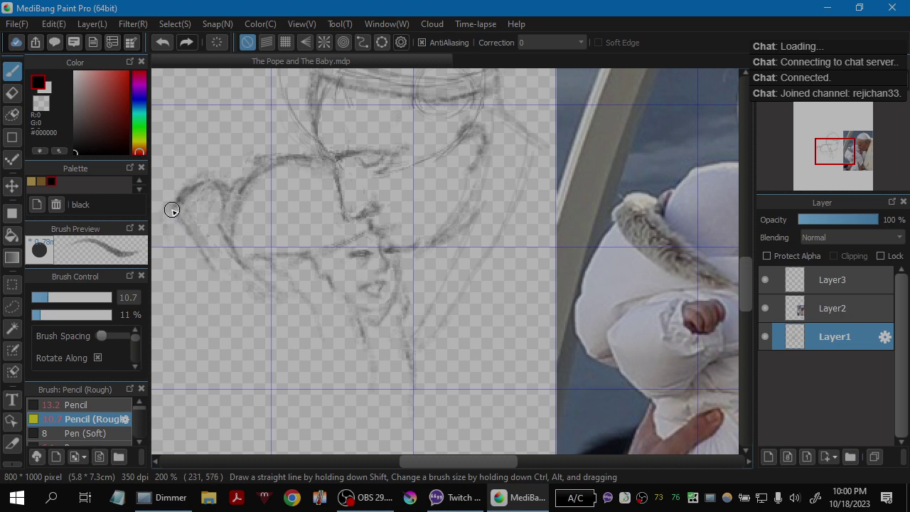
pyautogui.hotkey('ctrl', 'z')
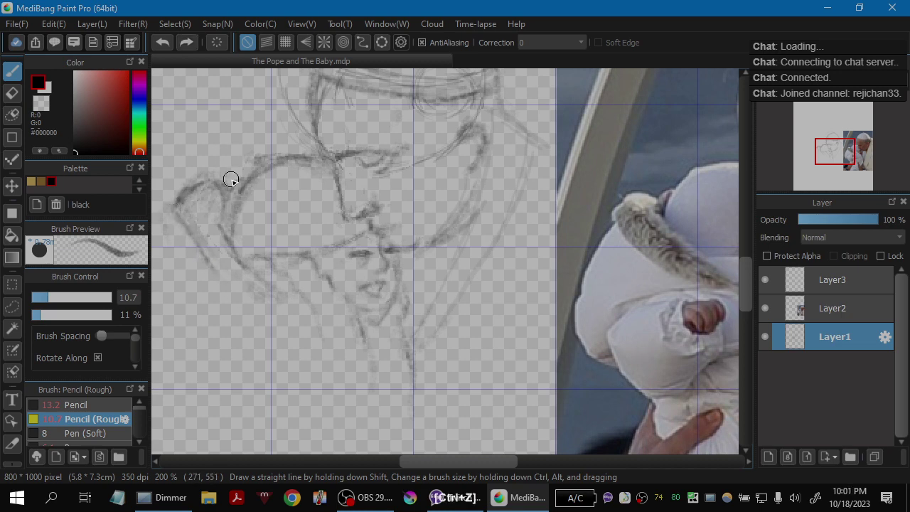
pyautogui.press('e')
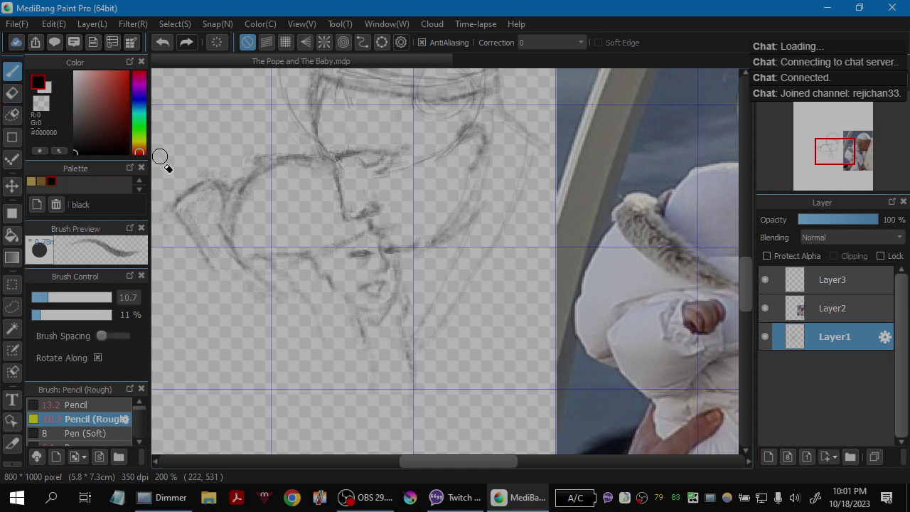
pyautogui.moveTo(179, 196)
pyautogui.mouseDown()
pyautogui.moveTo(192, 225)
pyautogui.moveTo(185, 207)
pyautogui.moveTo(217, 256)
pyautogui.mouseUp()
pyautogui.moveTo(203, 169)
pyautogui.mouseDown()
pyautogui.moveTo(223, 181)
pyautogui.moveTo(223, 206)
pyautogui.moveTo(224, 188)
pyautogui.moveTo(217, 211)
pyautogui.moveTo(228, 187)
pyautogui.mouseUp()
# Step: Darken the notch between the fur trim and hood, and redraw the trim's lower edges, undoing unwanted strokes
pyautogui.press('b')
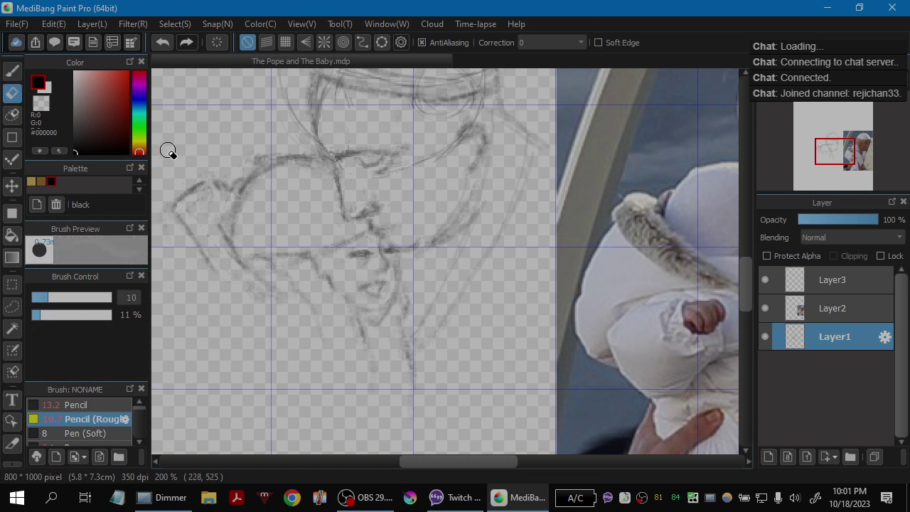
pyautogui.moveTo(242, 184)
pyautogui.mouseDown()
pyautogui.moveTo(220, 204)
pyautogui.moveTo(215, 184)
pyautogui.mouseUp()
pyautogui.moveTo(175, 210)
pyautogui.mouseDown()
pyautogui.moveTo(182, 236)
pyautogui.moveTo(179, 226)
pyautogui.moveTo(209, 261)
pyautogui.moveTo(186, 246)
pyautogui.moveTo(233, 297)
pyautogui.moveTo(216, 282)
pyautogui.moveTo(271, 321)
pyautogui.moveTo(211, 285)
pyautogui.moveTo(257, 300)
pyautogui.mouseUp()
pyautogui.hotkey('ctrl', 'z')
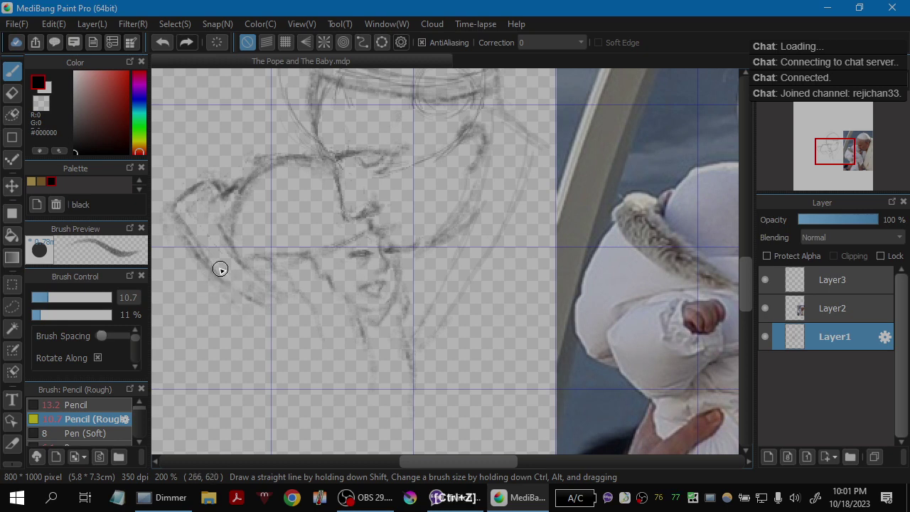
pyautogui.hotkey('ctrl', 'z')
pyautogui.moveTo(221, 273); pyautogui.dragTo(269, 309)
pyautogui.hotkey('ctrl', 'z')
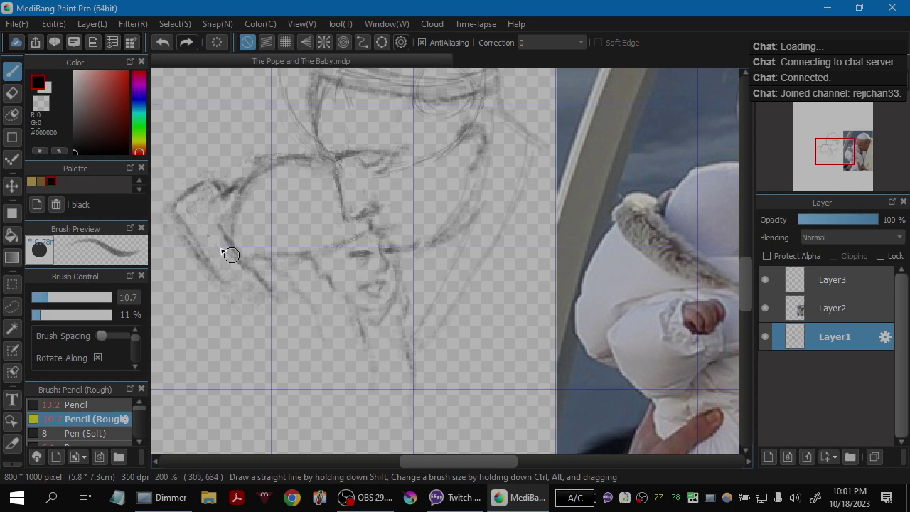
pyautogui.moveTo(187, 231); pyautogui.dragTo(242, 288)
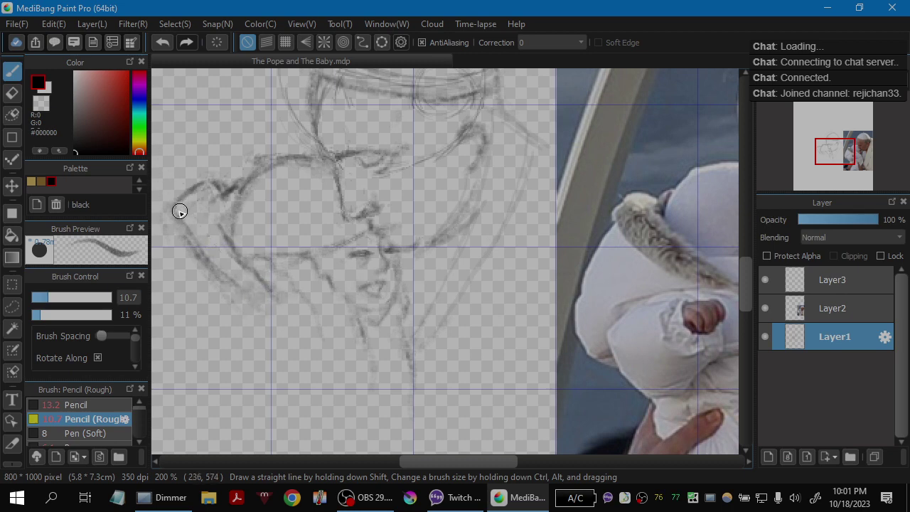
# Step: Refine the trim's long outer edge down to the baby's wrist, alternating eraser cleanup with pencil strokes
pyautogui.press('e')
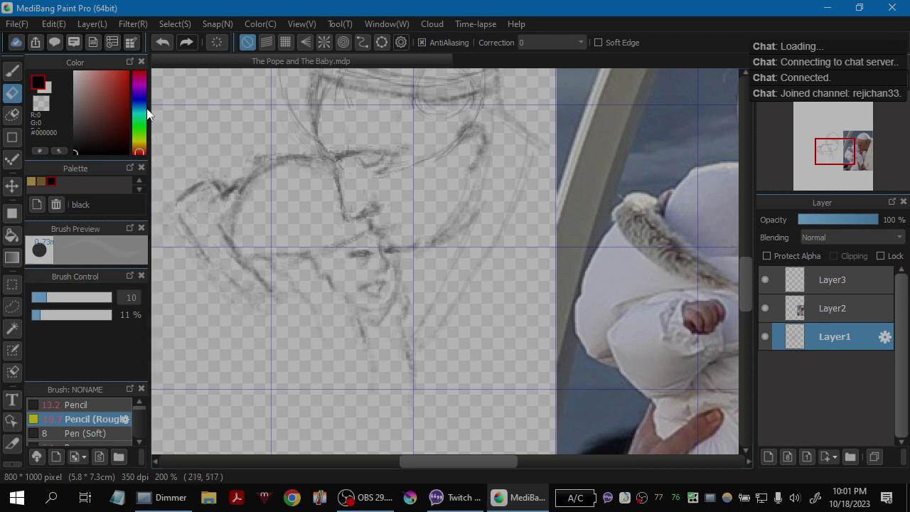
pyautogui.press('b')
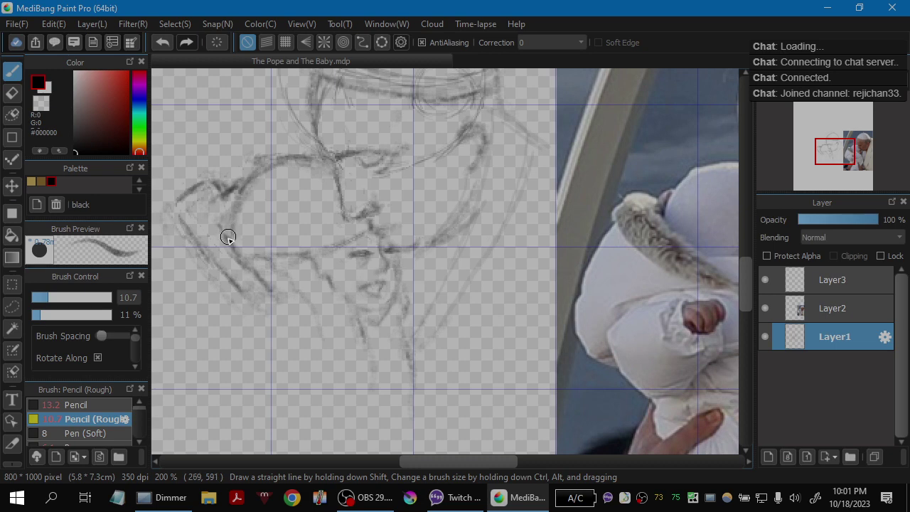
pyautogui.press('e')
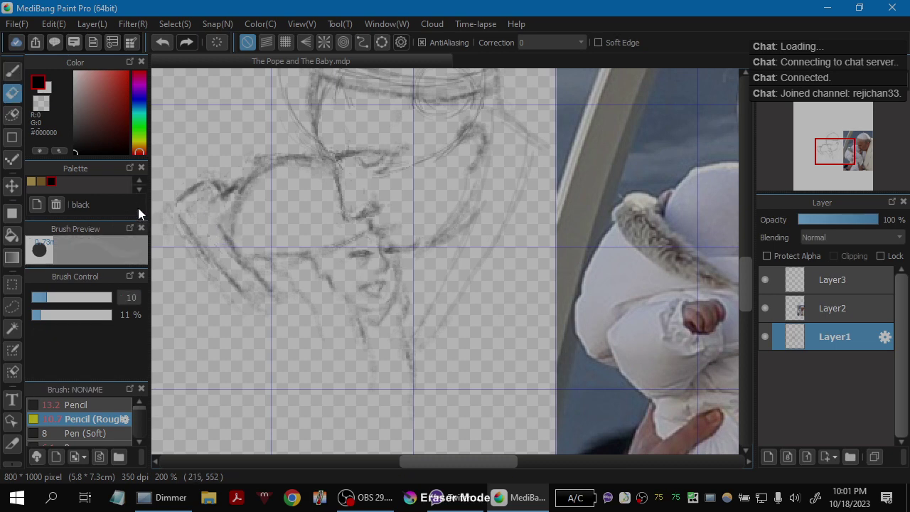
pyautogui.moveTo(185, 215); pyautogui.dragTo(226, 266)
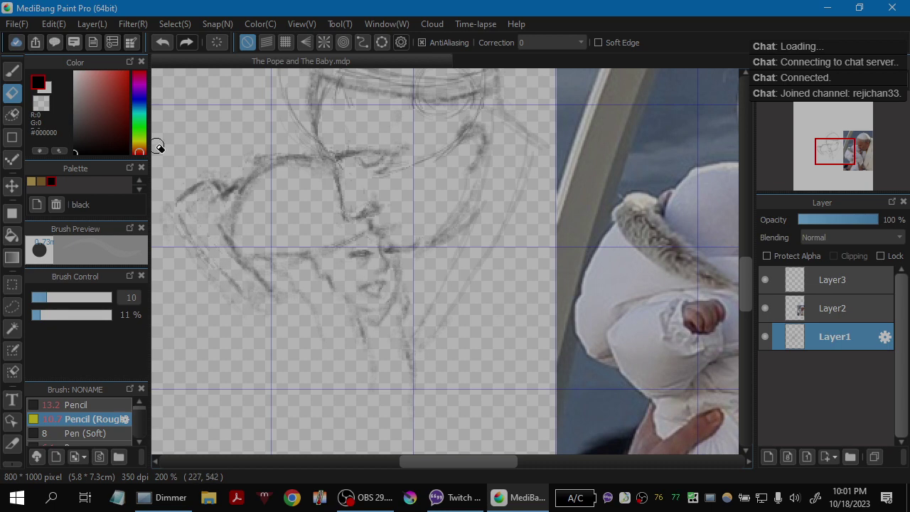
pyautogui.press('b')
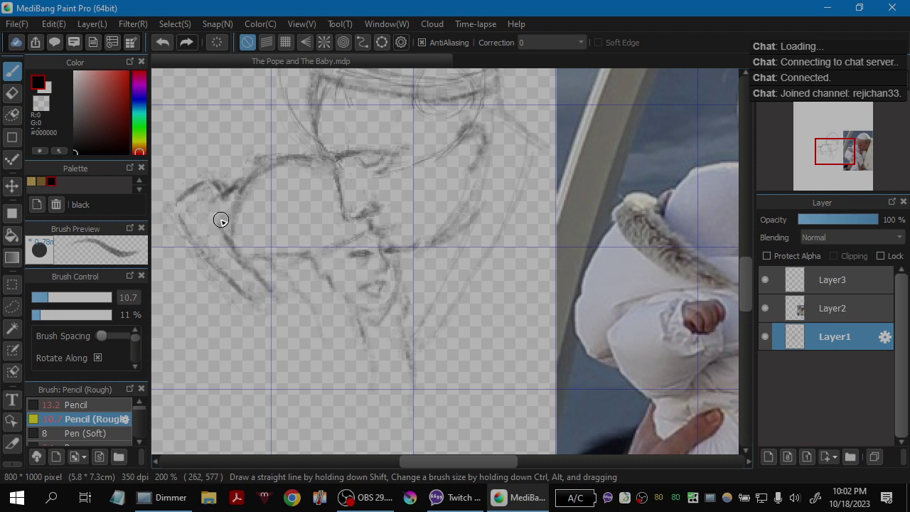
pyautogui.press('e')
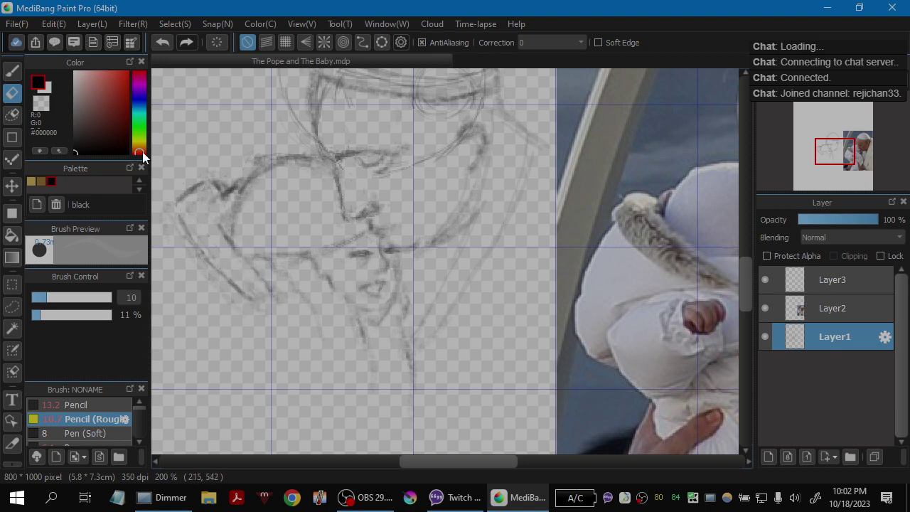
pyautogui.press('b')
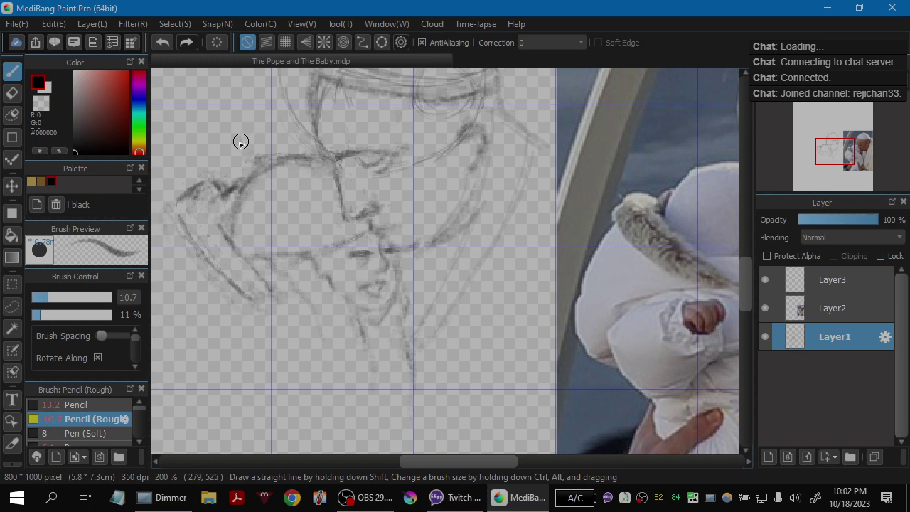
pyautogui.hotkey('ctrl', 'z')
pyautogui.moveTo(175, 201); pyautogui.dragTo(189, 223)
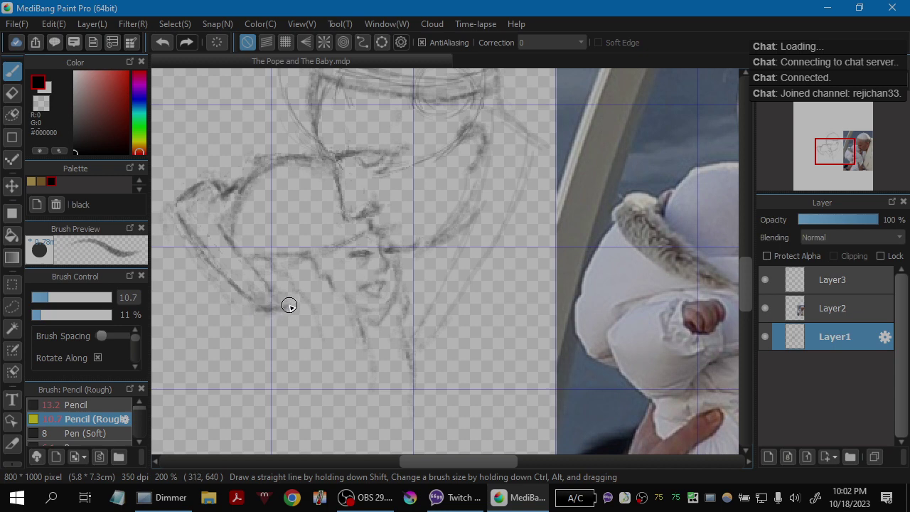
# Step: Sketch the baby's clenched hand at the lower end of the trim and clean up its lower outline with the eraser
pyautogui.moveTo(295, 312); pyautogui.dragTo(295, 332)
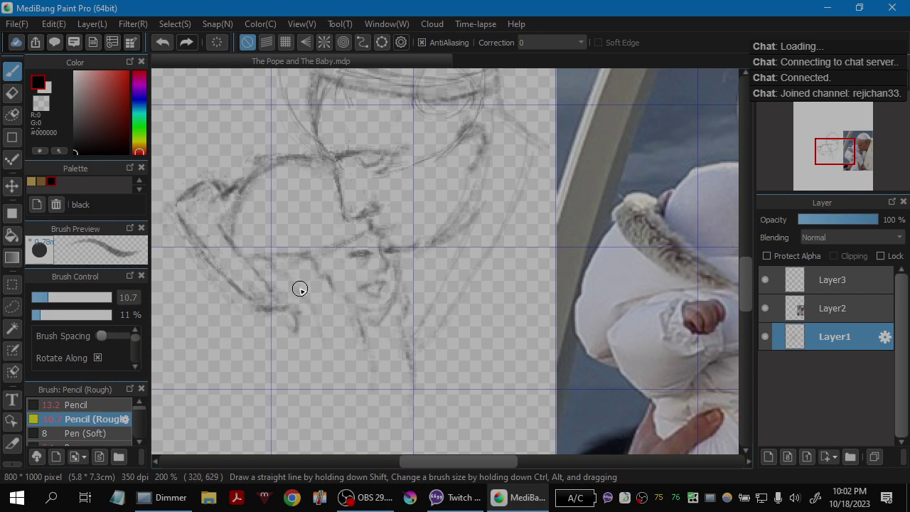
pyautogui.press('e')
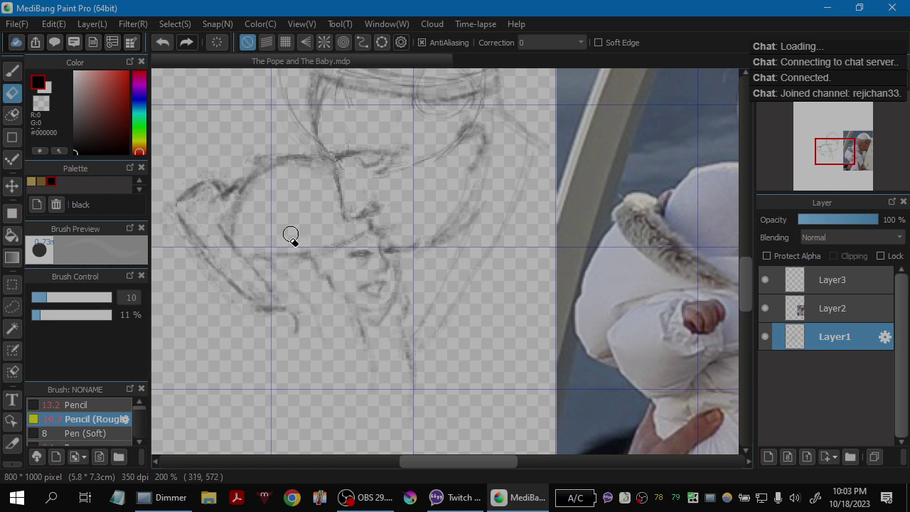
pyautogui.press('b')
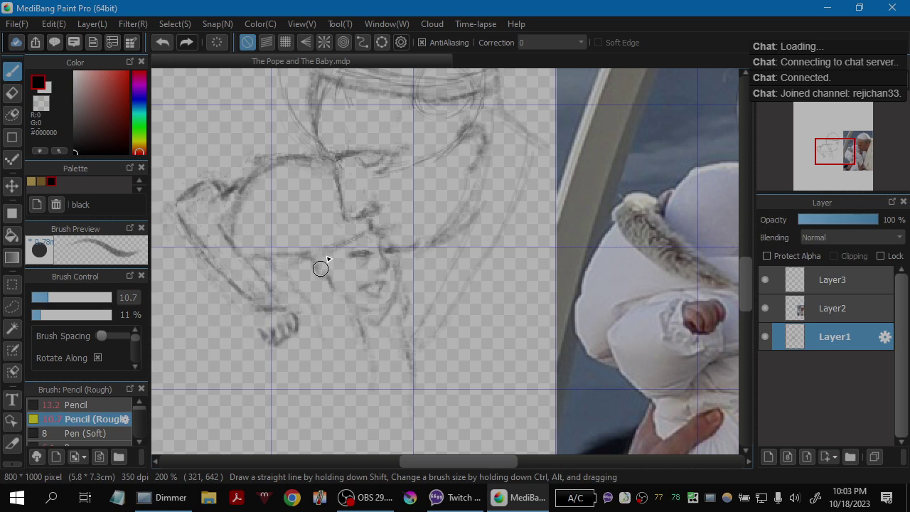
pyautogui.scroll(1, 312, 220)
pyautogui.scroll(1, 383, 331)
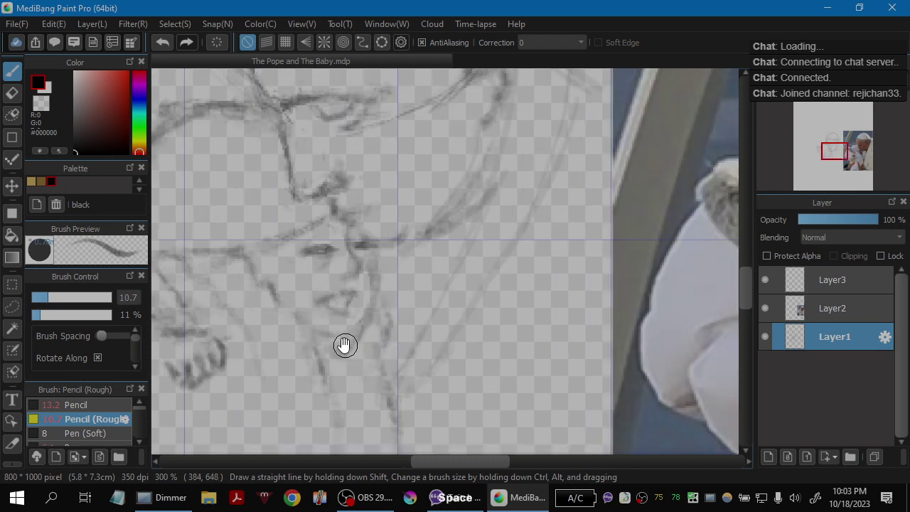
pyautogui.moveTo(344, 345); pyautogui.dragTo(397, 314)
pyautogui.press('e')
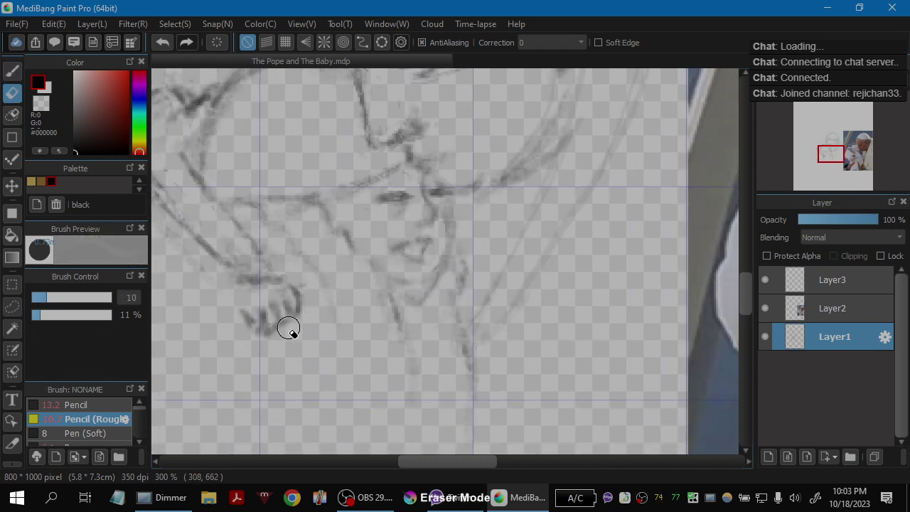
pyautogui.moveTo(291, 338)
pyautogui.mouseDown()
pyautogui.moveTo(256, 345)
pyautogui.moveTo(265, 335)
pyautogui.mouseUp()
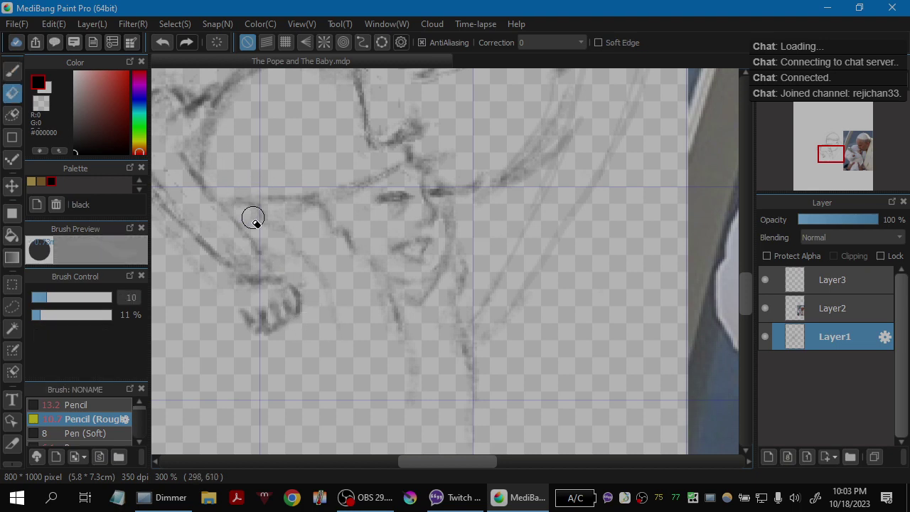
# Step: Reduce the rough pencil size to 6.9 and rework the baby's fingers, undoing an unwanted stroke
pyautogui.press('b')
pyautogui.moveTo(47, 299); pyautogui.dragTo(40, 299)
pyautogui.hotkey('ctrl', '-')
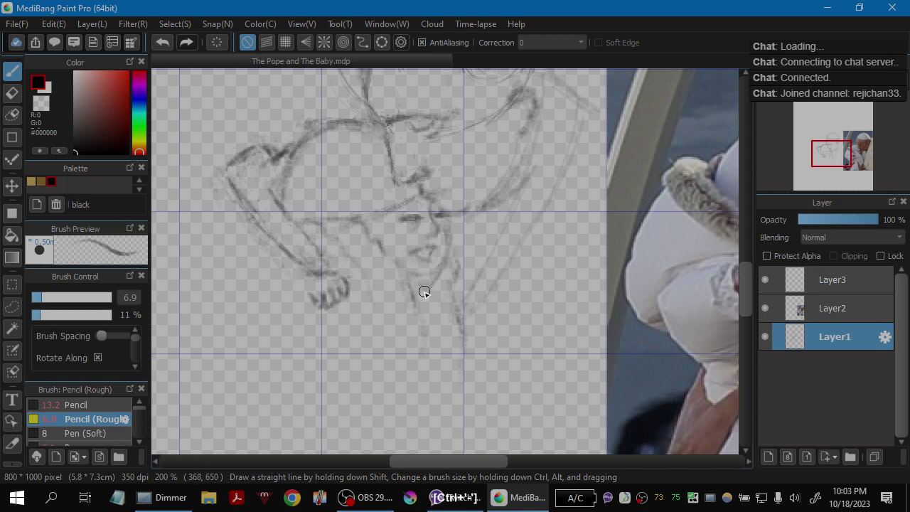
pyautogui.moveTo(424, 291)
pyautogui.mouseDown()
pyautogui.moveTo(286, 310)
pyautogui.moveTo(345, 317)
pyautogui.moveTo(345, 287)
pyautogui.mouseUp()
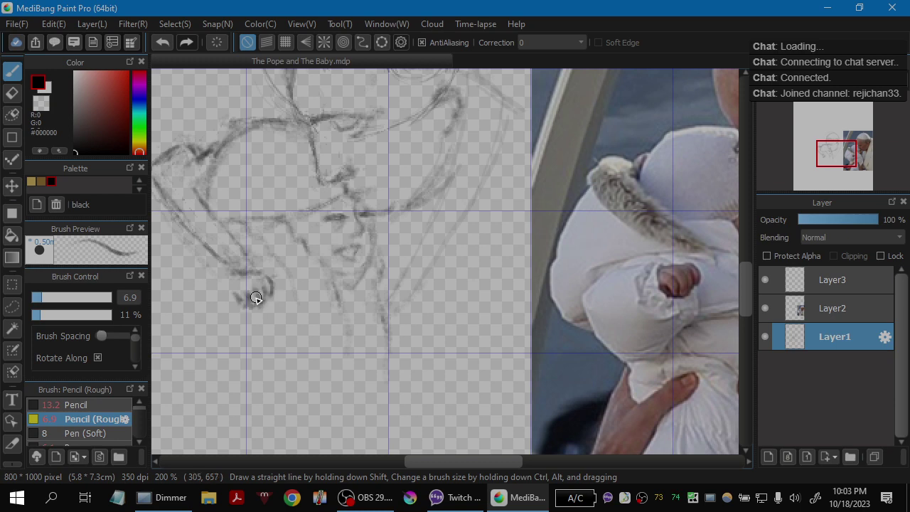
pyautogui.moveTo(246, 293); pyautogui.dragTo(247, 306)
pyautogui.hotkey('ctrl', 'z')
# Step: Separate the fingers of the baby's clenched hand with dark pencil strokes and clean up around them with the eraser
pyautogui.hotkey('ctrl', 'Up')
pyautogui.hotkey('ctrl', 'Up')
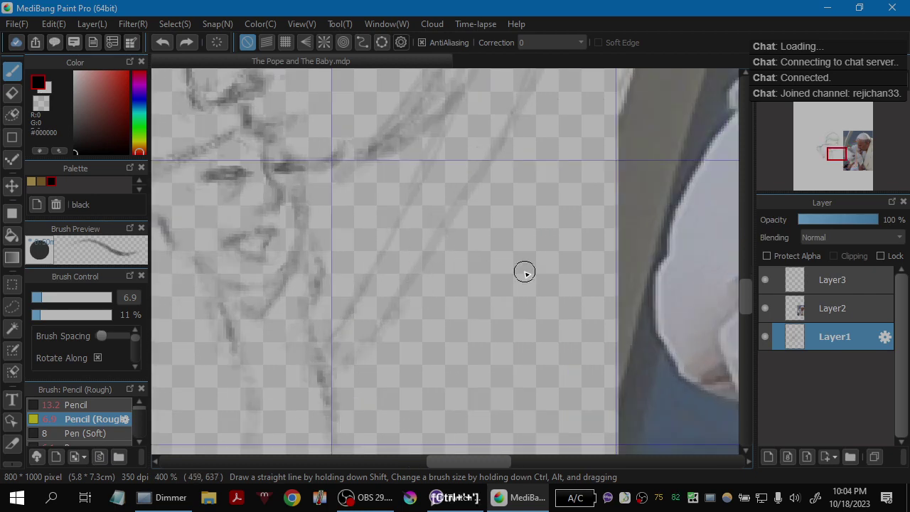
pyautogui.press('space')
pyautogui.moveTo(575, 285)
pyautogui.mouseDown()
pyautogui.moveTo(437, 303)
pyautogui.moveTo(291, 305)
pyautogui.moveTo(329, 304)
pyautogui.moveTo(349, 278)
pyautogui.moveTo(315, 299)
pyautogui.moveTo(398, 272)
pyautogui.mouseUp()
pyautogui.moveTo(256, 284)
pyautogui.mouseDown()
pyautogui.moveTo(358, 285)
pyautogui.moveTo(390, 272)
pyautogui.mouseUp()
pyautogui.press('e')
pyautogui.press('e')
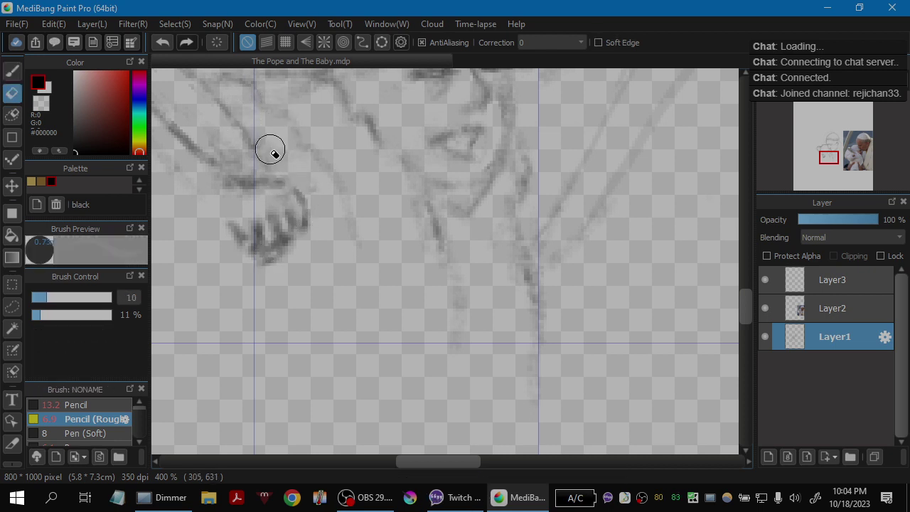
# Step: Refine the knuckle contour of the baby's fist, alternating short pencil strokes with eraser cleanup
pyautogui.press('b')
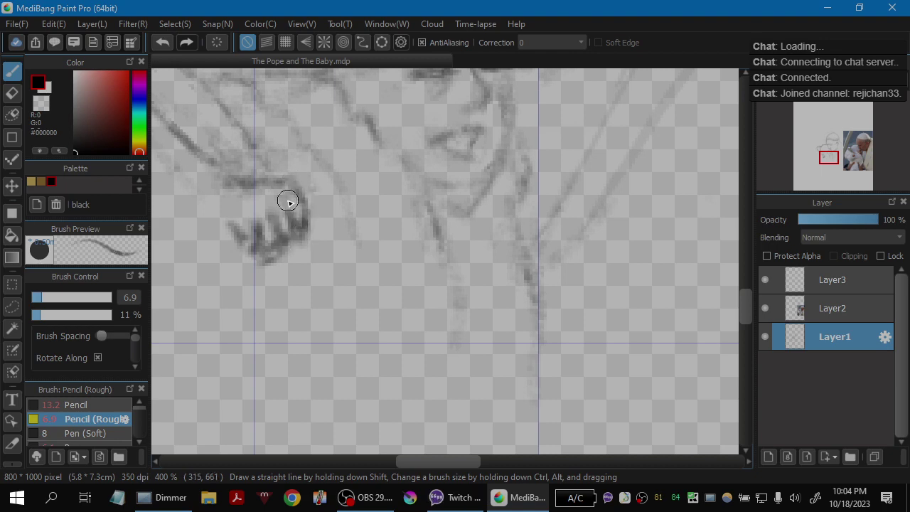
pyautogui.press('e')
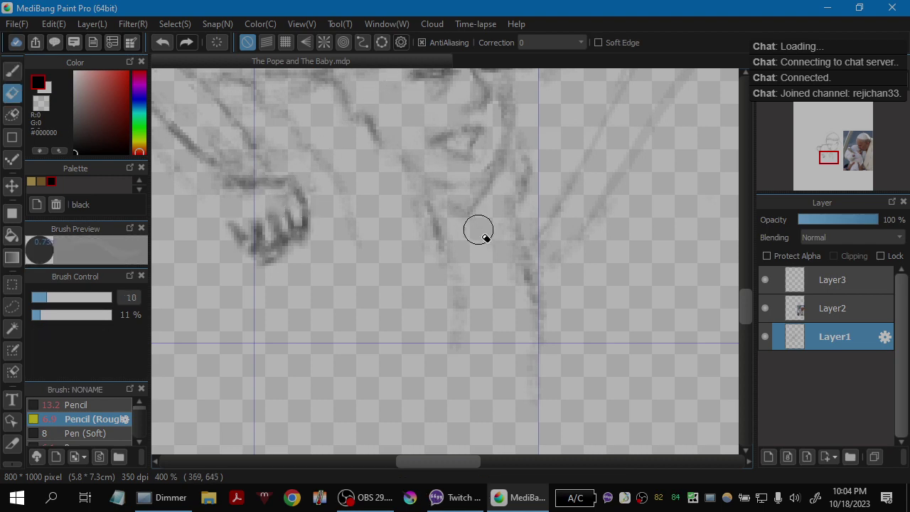
pyautogui.press('b')
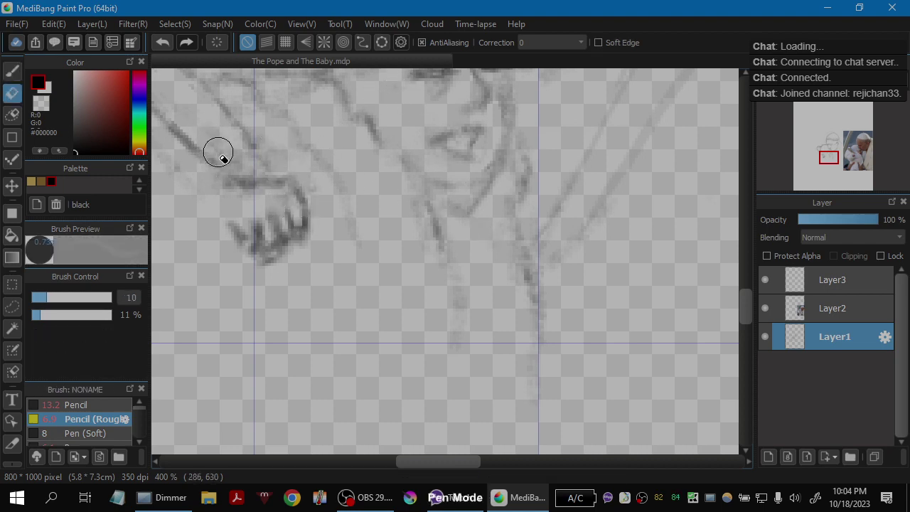
pyautogui.press('e')
pyautogui.press('b')
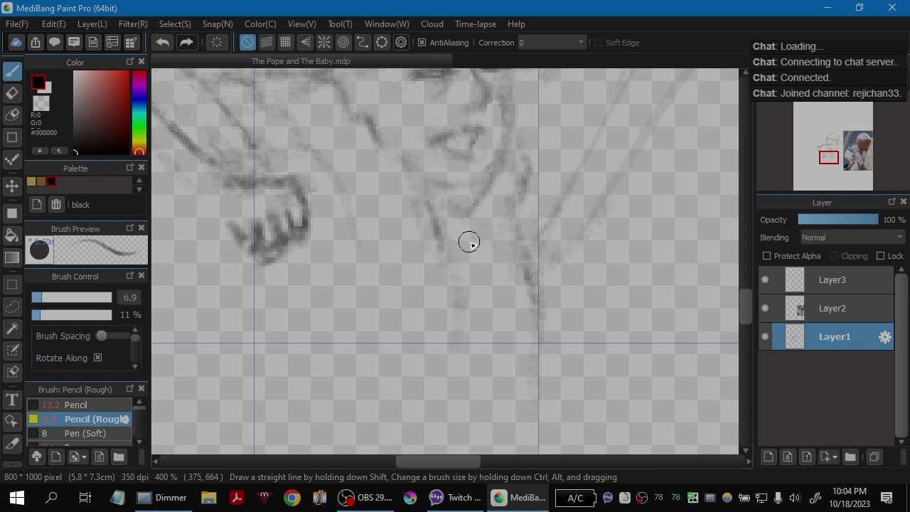
# Step: Add faint sleeve cuff lines on both sides of the baby's fist, and tidy and darken its finger edges
pyautogui.scroll(-2, 471, 244)
pyautogui.moveTo(502, 244)
pyautogui.mouseDown()
pyautogui.moveTo(422, 298)
pyautogui.moveTo(394, 305)
pyautogui.moveTo(480, 306)
pyautogui.mouseUp()
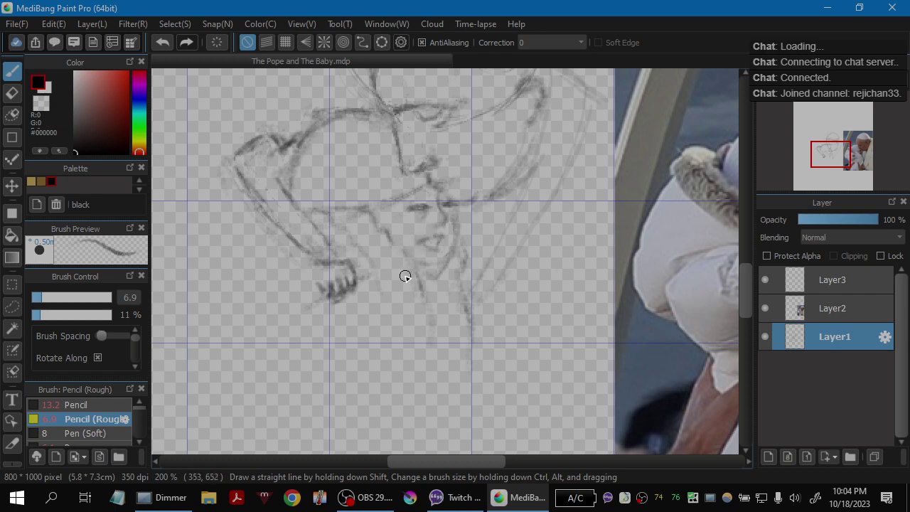
pyautogui.hotkey('ctrl', '+')
pyautogui.hotkey('ctrl', '+')
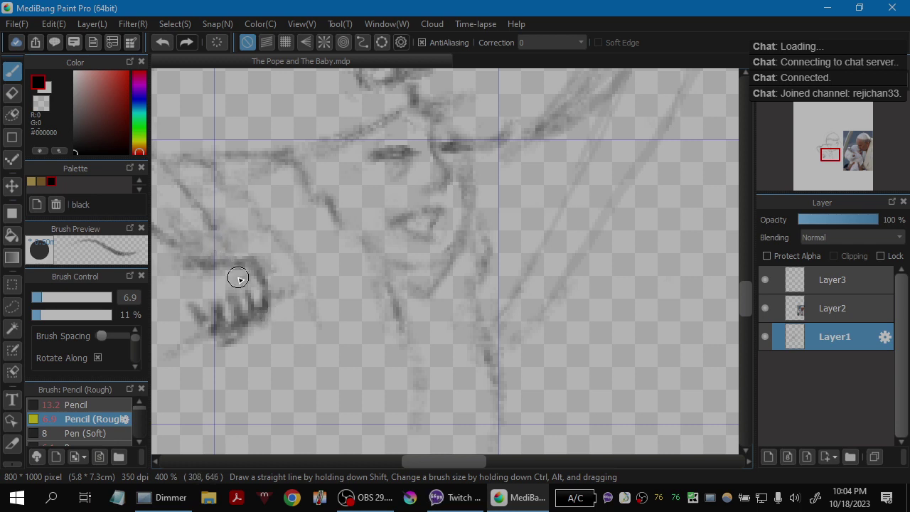
pyautogui.press('e')
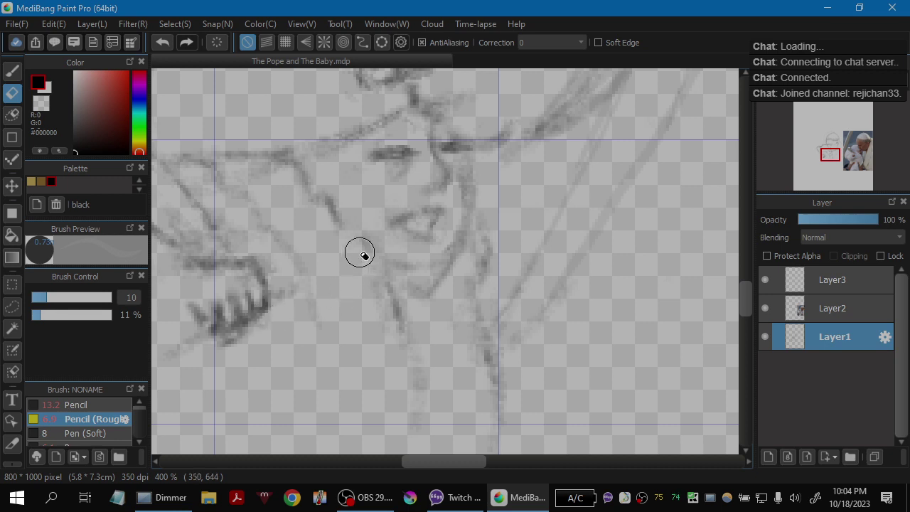
pyautogui.press('b')
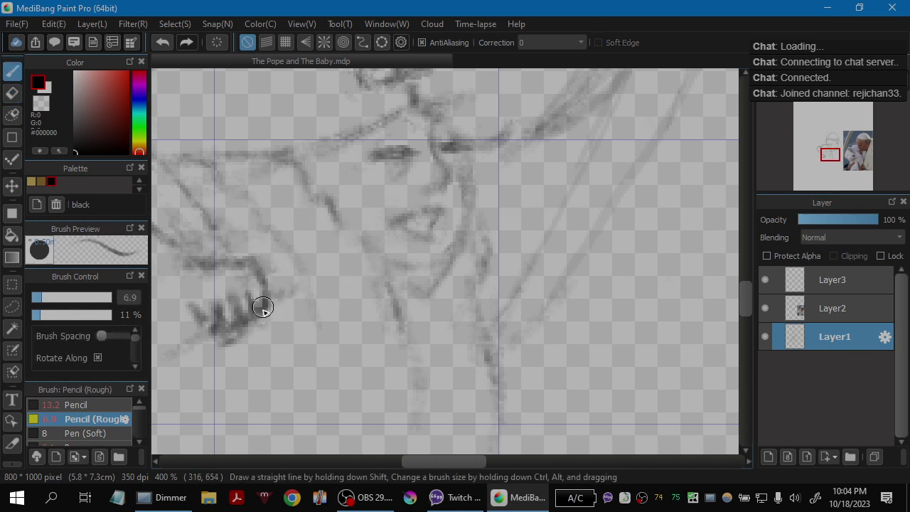
pyautogui.moveTo(256, 300)
pyautogui.mouseDown()
pyautogui.moveTo(247, 324)
pyautogui.moveTo(234, 302)
pyautogui.moveTo(245, 332)
pyautogui.moveTo(239, 313)
pyautogui.moveTo(235, 336)
pyautogui.moveTo(227, 302)
pyautogui.moveTo(195, 302)
pyautogui.moveTo(202, 334)
pyautogui.mouseUp()
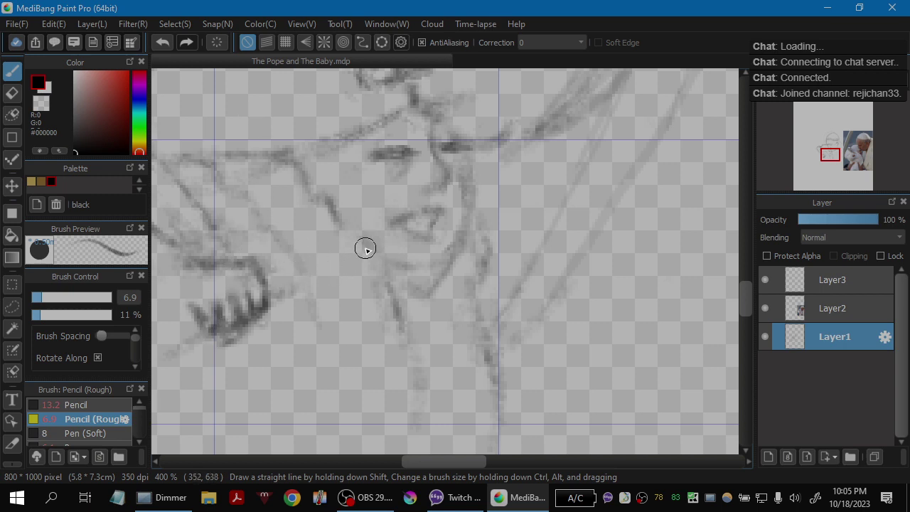
# Step: Darken the outer lower end of the baby's fist, comparing its shape with the reference photo
pyautogui.scroll(-3, 363, 250)
pyautogui.moveTo(386, 291)
pyautogui.mouseDown()
pyautogui.moveTo(287, 309)
pyautogui.moveTo(331, 290)
pyautogui.mouseUp()
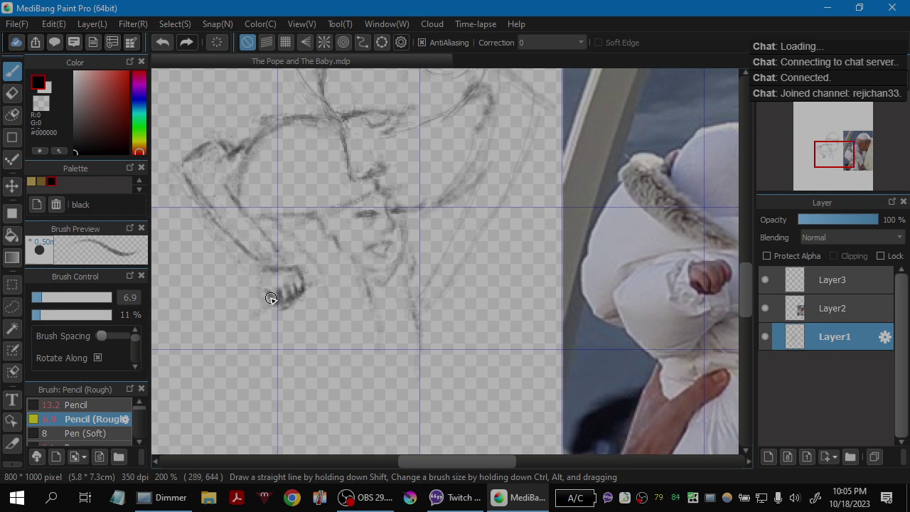
pyautogui.moveTo(271, 298); pyautogui.dragTo(275, 296)
pyautogui.moveTo(406, 310); pyautogui.dragTo(371, 313)
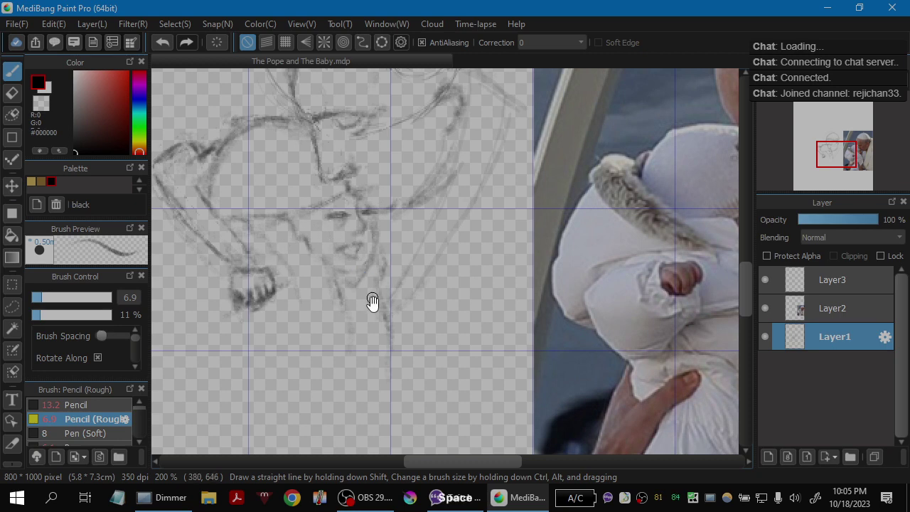
pyautogui.moveTo(372, 303); pyautogui.dragTo(311, 326)
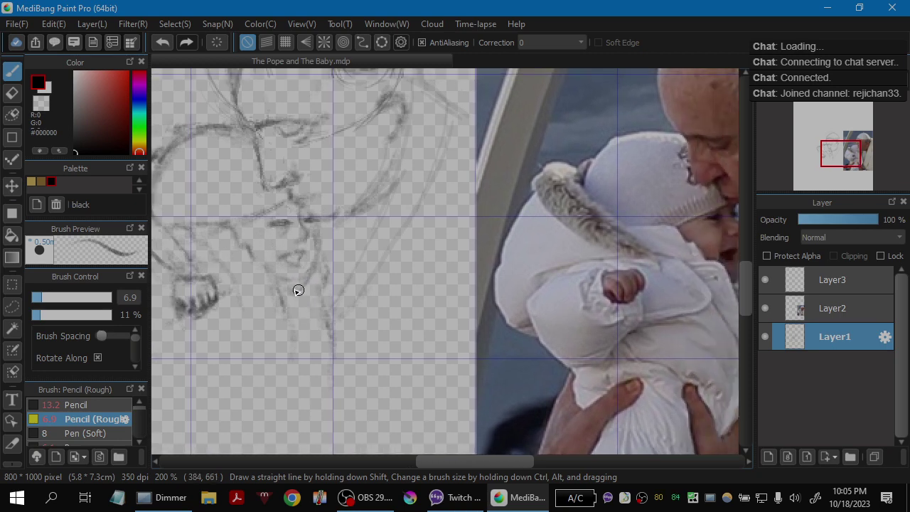
# Step: Shape the back of the baby's hand up to the wrist and knuckles, alternating pencil strokes with eraser cleanup
pyautogui.hotkey('ctrl', '+')
pyautogui.hotkey('ctrl', '+')
pyautogui.moveTo(238, 304); pyautogui.dragTo(416, 255)
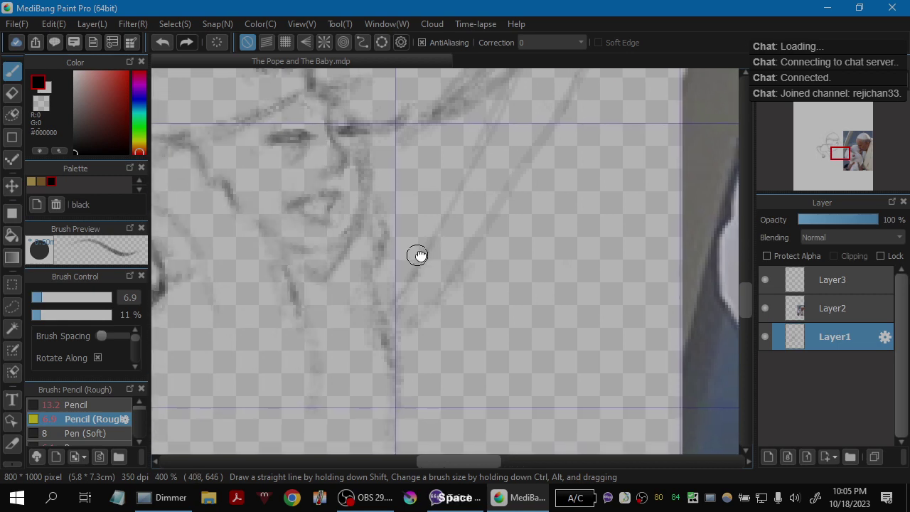
pyautogui.moveTo(361, 262); pyautogui.dragTo(554, 219)
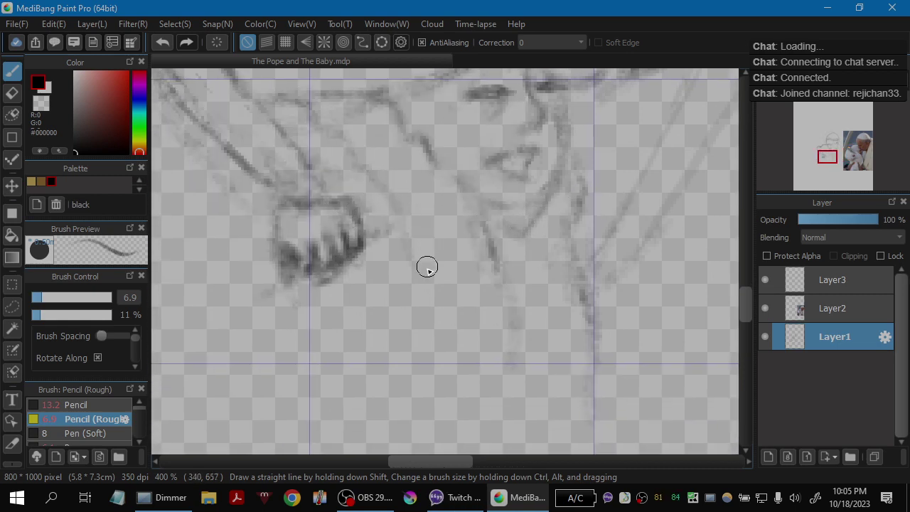
pyautogui.moveTo(429, 288); pyautogui.dragTo(448, 281)
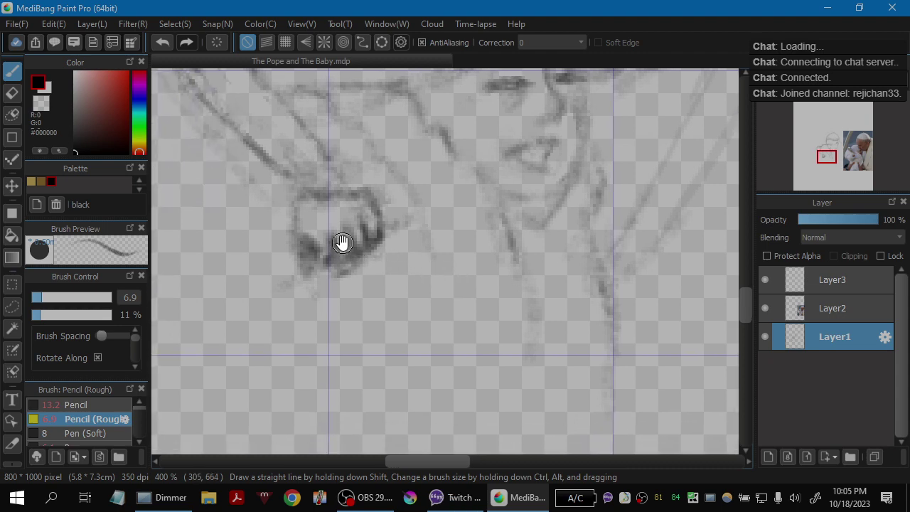
pyautogui.moveTo(342, 242)
pyautogui.mouseDown()
pyautogui.moveTo(424, 292)
pyautogui.moveTo(422, 325)
pyautogui.moveTo(412, 305)
pyautogui.mouseUp()
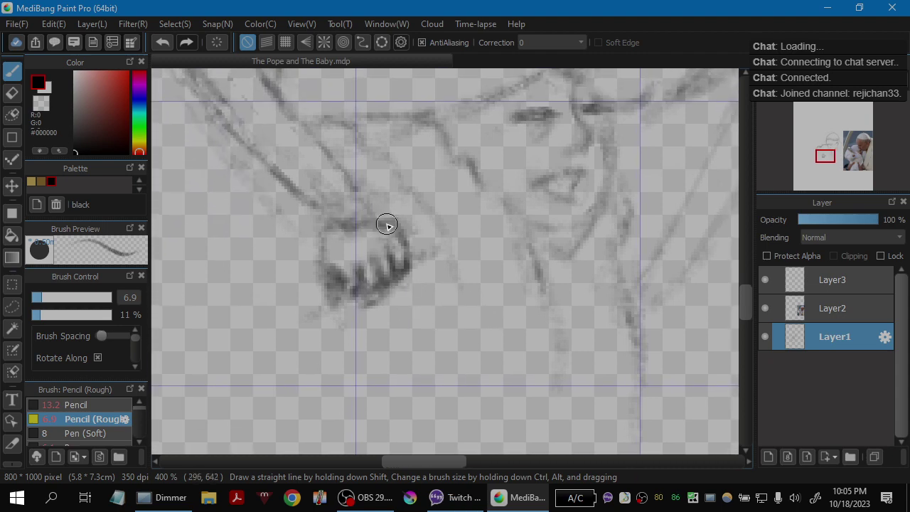
pyautogui.press('e')
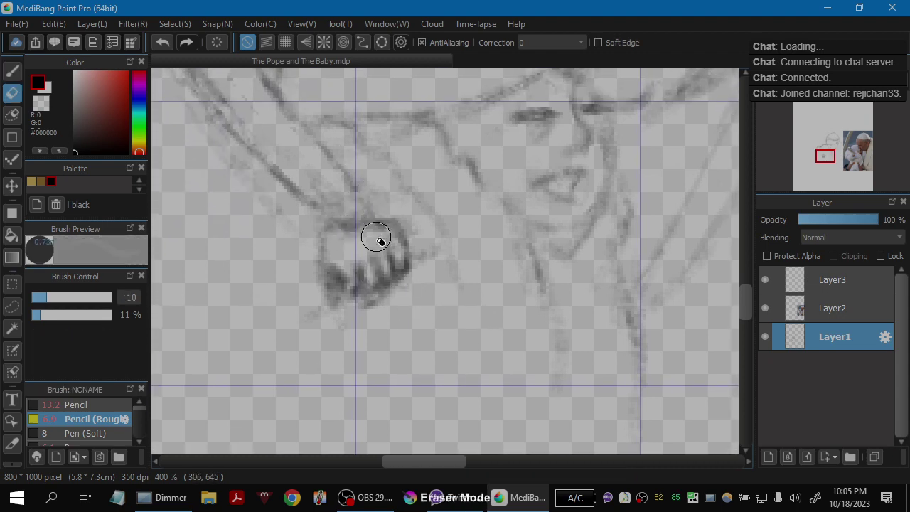
pyautogui.press('b')
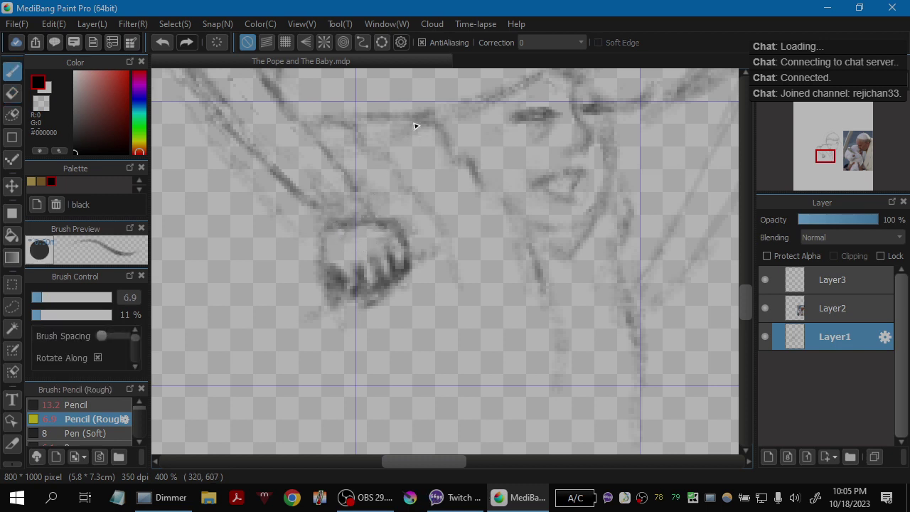
pyautogui.press('e')
pyautogui.press('b')
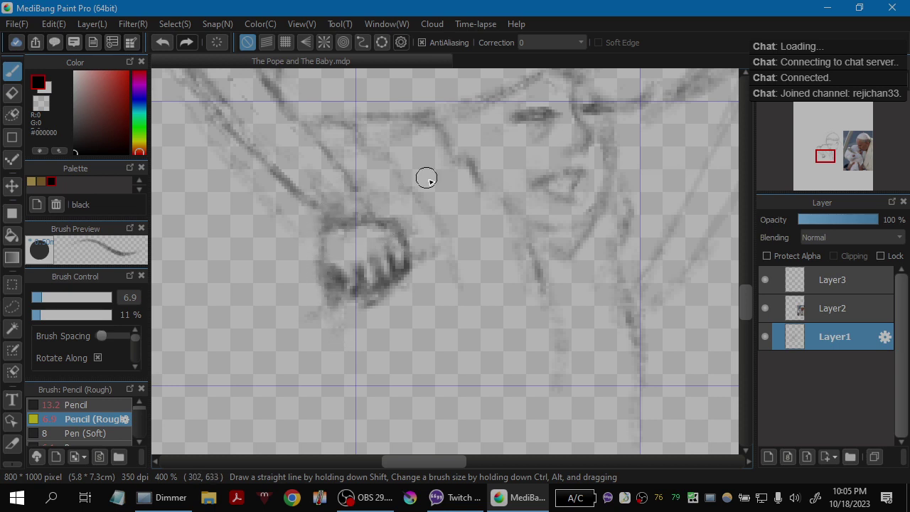
# Step: Sketch the rounded outer outline of the baby's puffy hood from the fur trim down toward the sleeve
pyautogui.scroll(-2, 434, 235)
pyautogui.moveTo(497, 286)
pyautogui.mouseDown()
pyautogui.moveTo(322, 327)
pyautogui.moveTo(430, 311)
pyautogui.mouseUp()
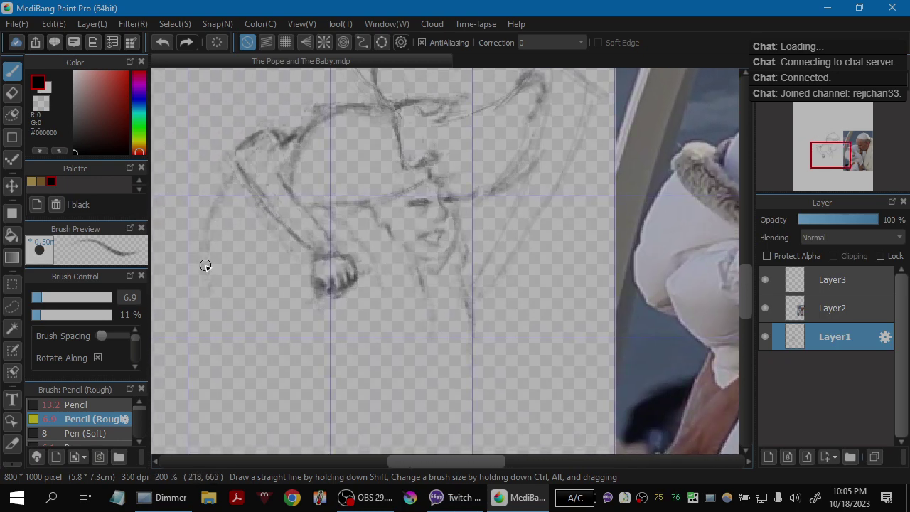
pyautogui.moveTo(236, 196); pyautogui.dragTo(205, 250)
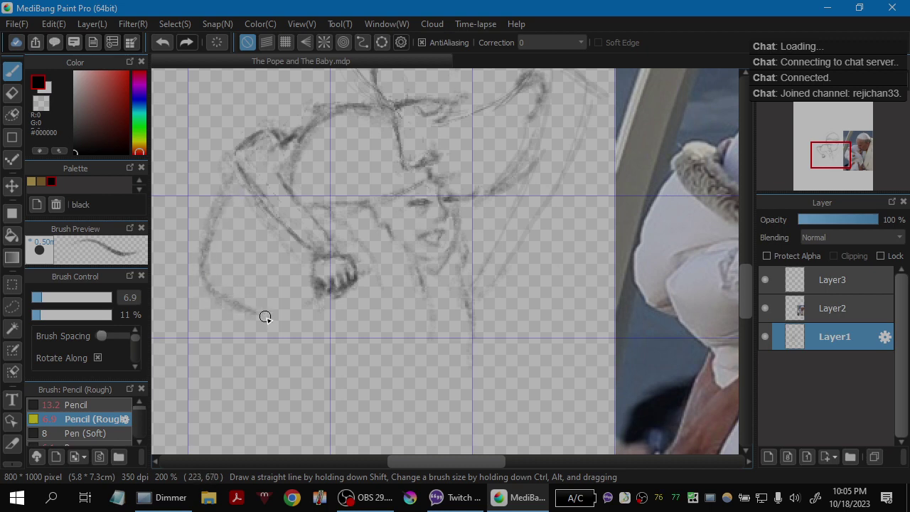
# Step: Sketch the puffy sleeve curving around to the baby's fist, and start the coat's edge just below it
pyautogui.moveTo(416, 334); pyautogui.dragTo(379, 319)
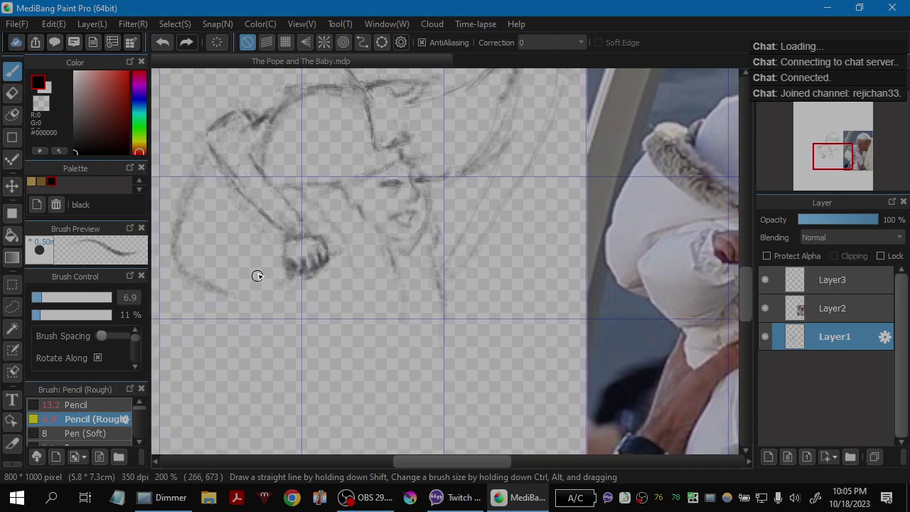
pyautogui.moveTo(348, 294); pyautogui.dragTo(286, 305)
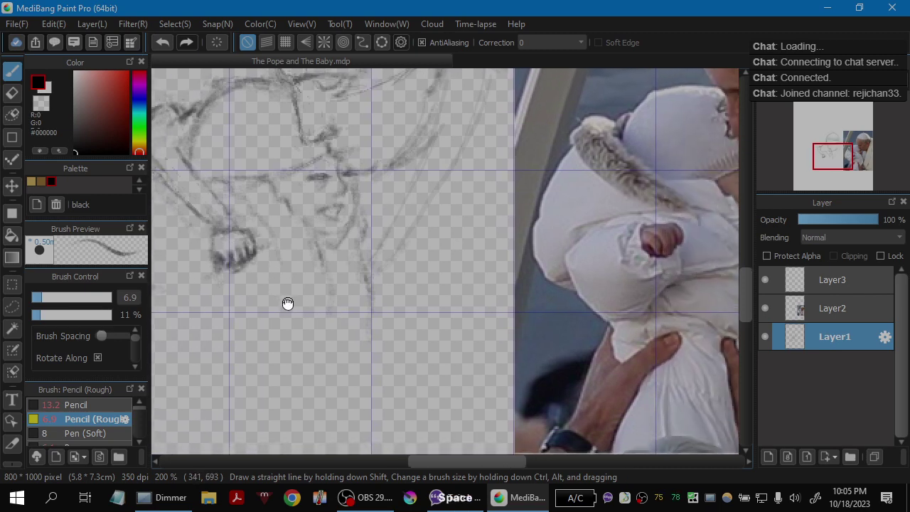
pyautogui.moveTo(212, 232)
pyautogui.mouseDown()
pyautogui.moveTo(290, 310)
pyautogui.moveTo(267, 229)
pyautogui.moveTo(244, 210)
pyautogui.moveTo(218, 225)
pyautogui.mouseUp()
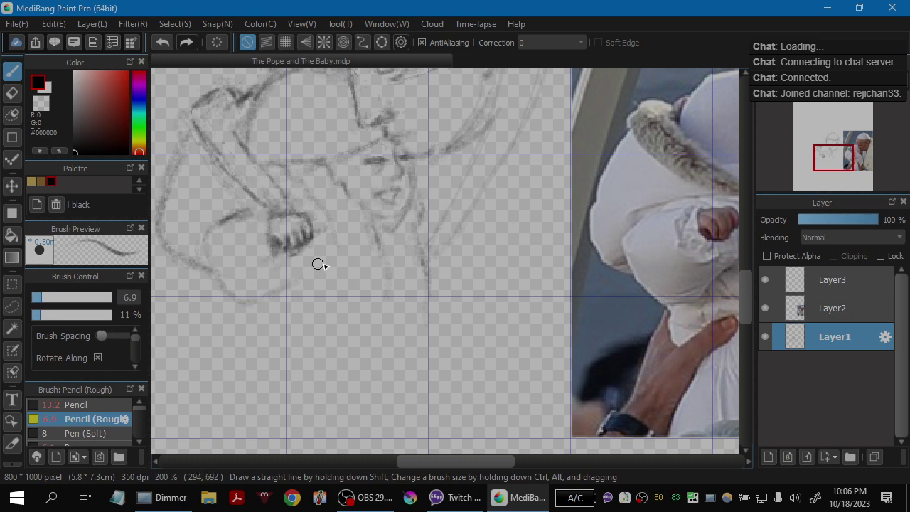
pyautogui.moveTo(317, 264); pyautogui.dragTo(225, 295)
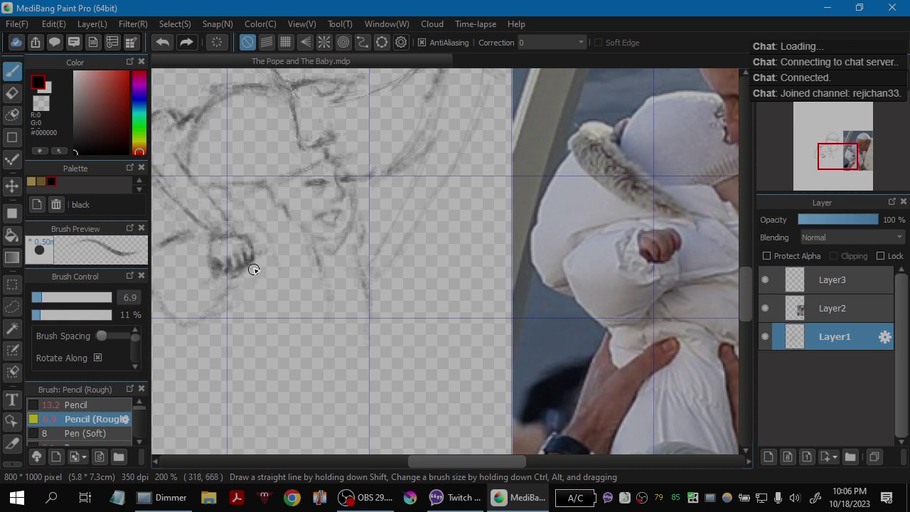
pyautogui.moveTo(315, 319)
pyautogui.mouseDown()
pyautogui.moveTo(345, 320)
pyautogui.moveTo(276, 337)
pyautogui.moveTo(342, 310)
pyautogui.mouseUp()
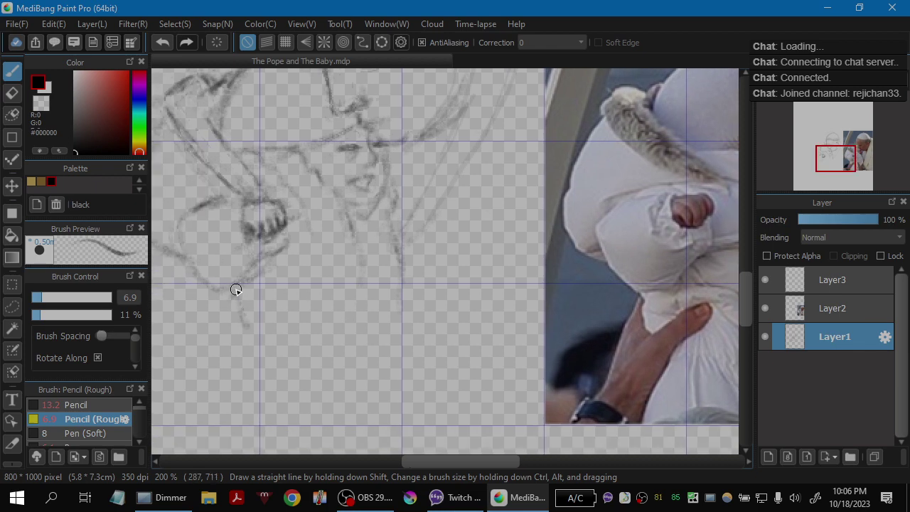
# Step: Darken and extend the coat's front line below the baby's chin, following the reference photo, and save the drawing
pyautogui.moveTo(383, 345); pyautogui.dragTo(262, 386)
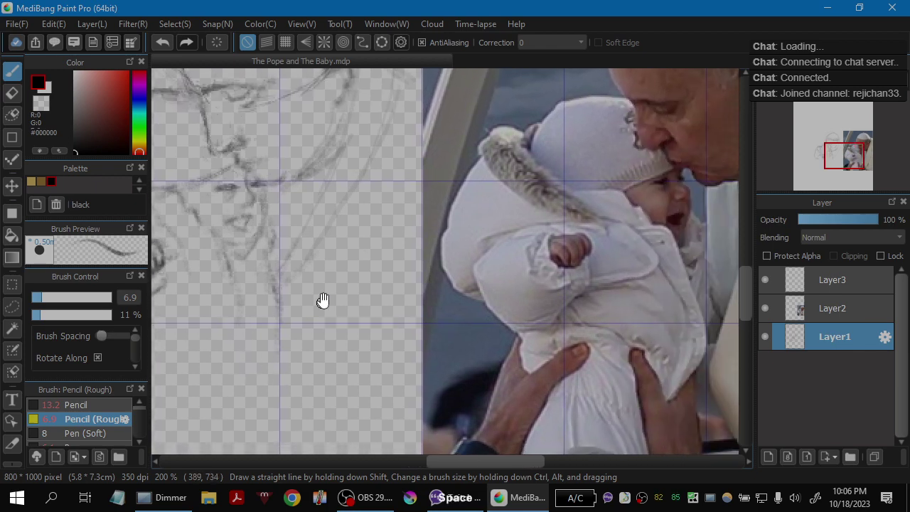
pyautogui.moveTo(310, 356); pyautogui.dragTo(412, 301)
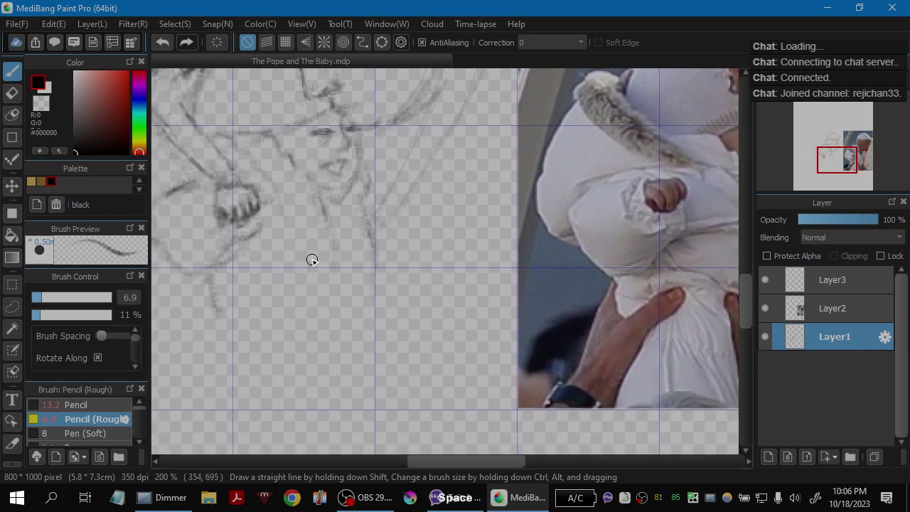
pyautogui.moveTo(393, 334)
pyautogui.mouseDown()
pyautogui.moveTo(281, 350)
pyautogui.moveTo(355, 336)
pyautogui.mouseUp()
pyautogui.moveTo(284, 208); pyautogui.dragTo(313, 268)
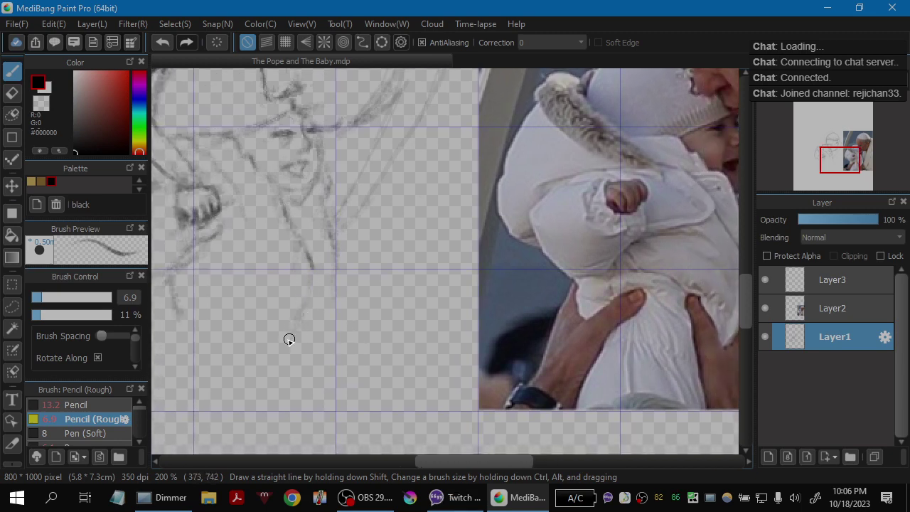
pyautogui.moveTo(292, 332)
pyautogui.mouseDown()
pyautogui.moveTo(351, 335)
pyautogui.moveTo(276, 351)
pyautogui.moveTo(341, 317)
pyautogui.moveTo(412, 334)
pyautogui.moveTo(396, 317)
pyautogui.moveTo(440, 321)
pyautogui.mouseUp()
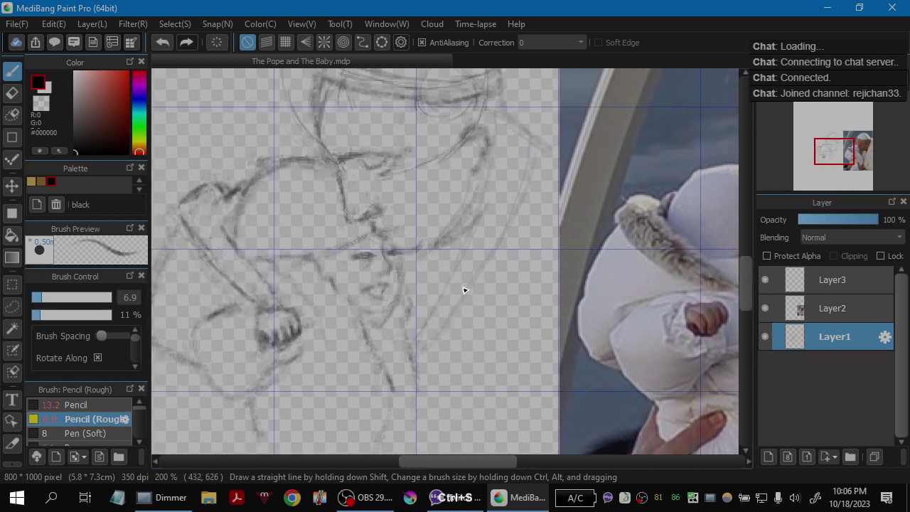
# Step: Redraw the lower brim line of the baby's knit hat below the Pope's nose, undoing the unwanted strokes
pyautogui.moveTo(490, 310)
pyautogui.mouseDown()
pyautogui.moveTo(464, 314)
pyautogui.moveTo(365, 284)
pyautogui.moveTo(416, 293)
pyautogui.moveTo(430, 322)
pyautogui.moveTo(415, 333)
pyautogui.moveTo(379, 328)
pyautogui.moveTo(433, 322)
pyautogui.mouseUp()
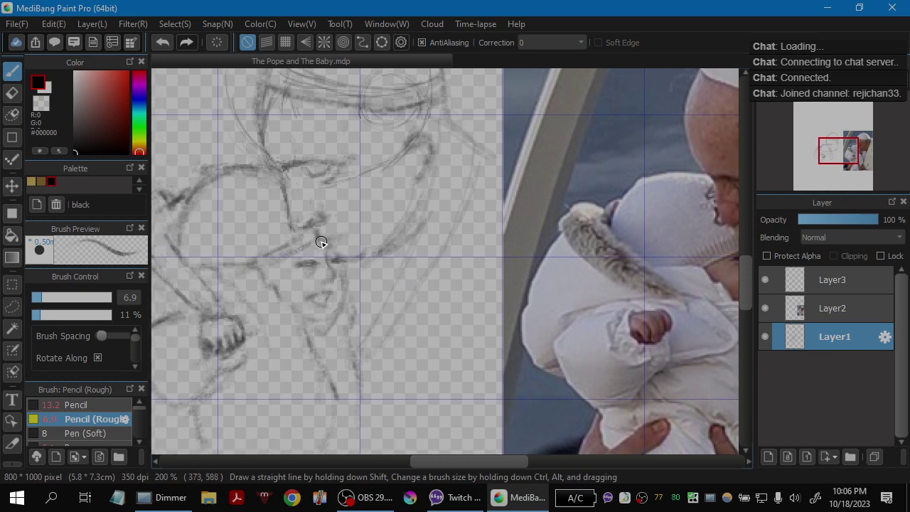
pyautogui.hotkey('ctrl', 'z')
pyautogui.hotkey('ctrl', 'z')
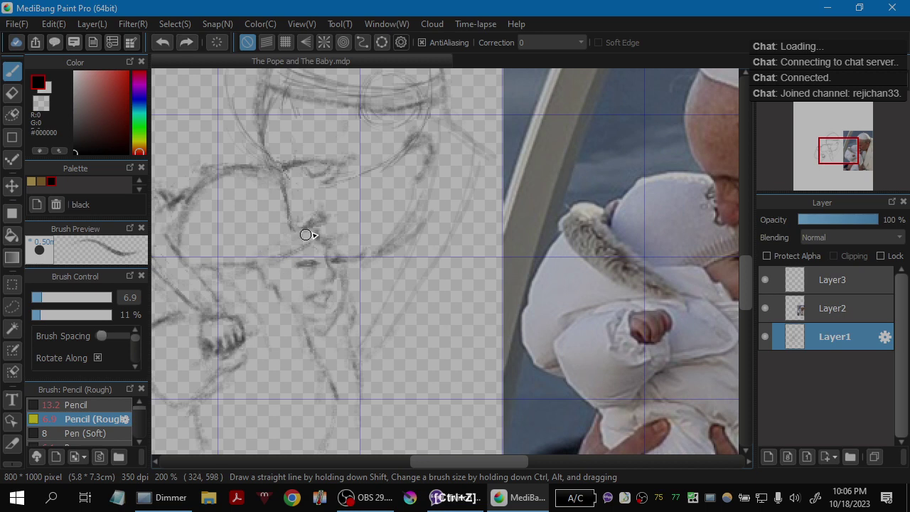
pyautogui.hotkey('ctrl', 'z')
pyautogui.moveTo(306, 234); pyautogui.dragTo(241, 256)
pyautogui.hotkey('ctrl', 'z')
pyautogui.hotkey('ctrl', 'z')
pyautogui.hotkey('ctrl', 'z')
pyautogui.moveTo(305, 234); pyautogui.dragTo(249, 256)
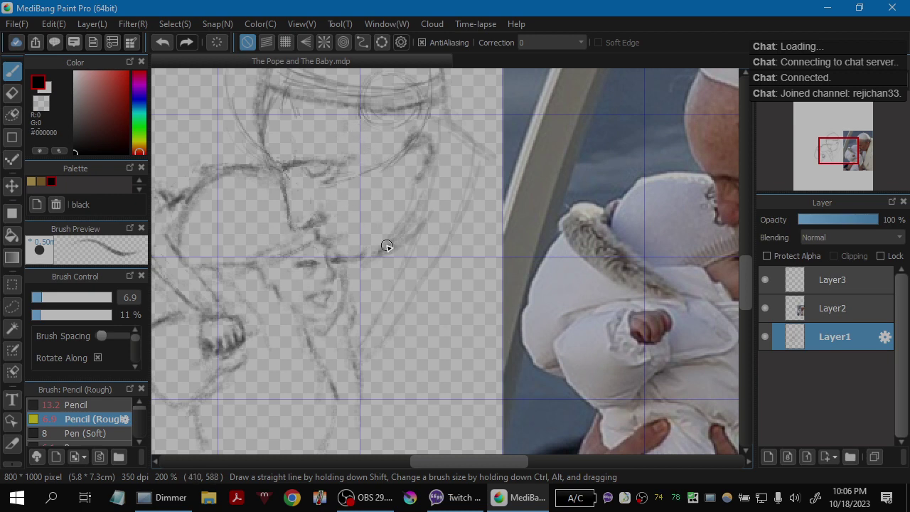
# Step: Try sketching the coat's edge downward from just below the baby's sleeve, following the reference photo
pyautogui.press('space')
pyautogui.moveTo(474, 298); pyautogui.dragTo(566, 262)
pyautogui.moveTo(513, 280); pyautogui.dragTo(430, 273)
pyautogui.moveTo(473, 289)
pyautogui.mouseDown()
pyautogui.moveTo(446, 281)
pyautogui.moveTo(518, 270)
pyautogui.mouseUp()
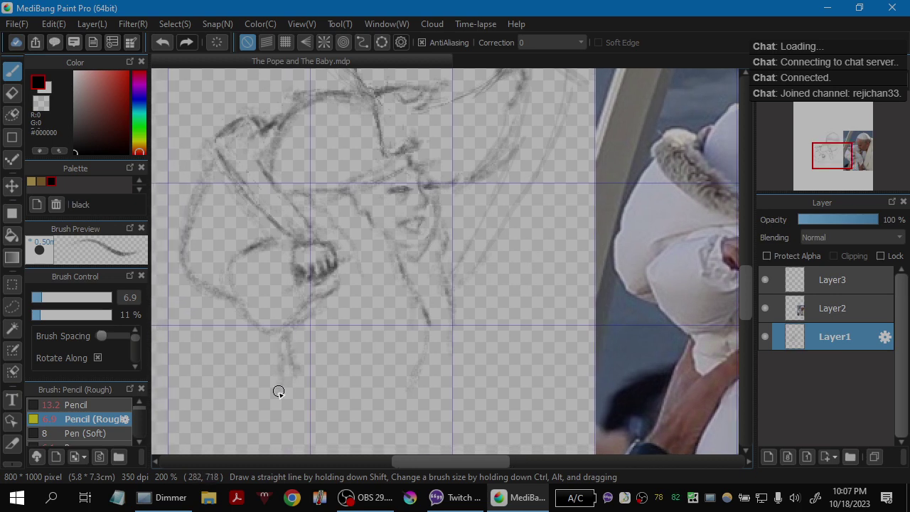
pyautogui.scroll(1, 338, 378)
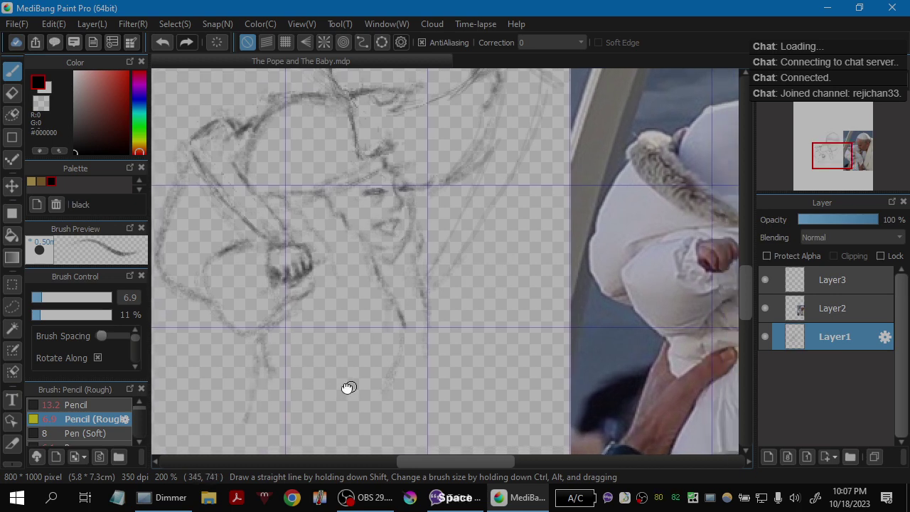
pyautogui.moveTo(348, 386); pyautogui.dragTo(291, 390)
pyautogui.scroll(-1, 329, 333)
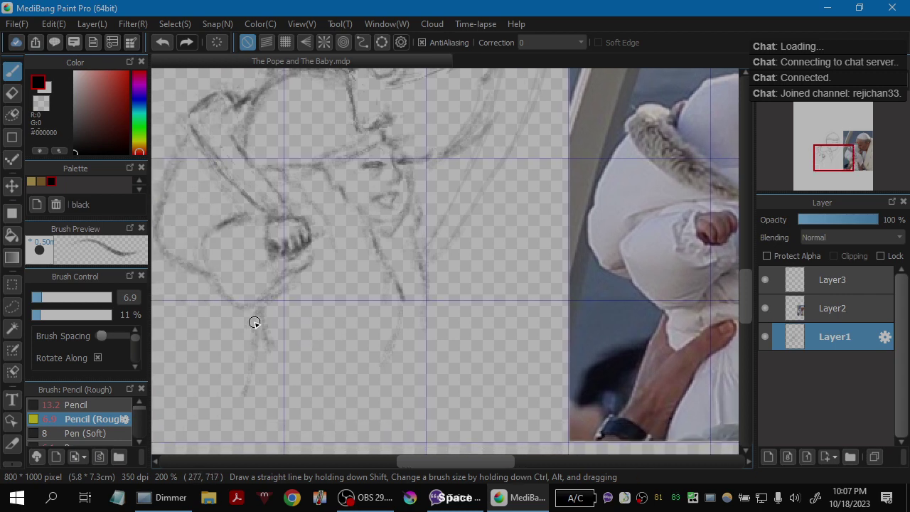
pyautogui.moveTo(260, 315); pyautogui.dragTo(248, 376)
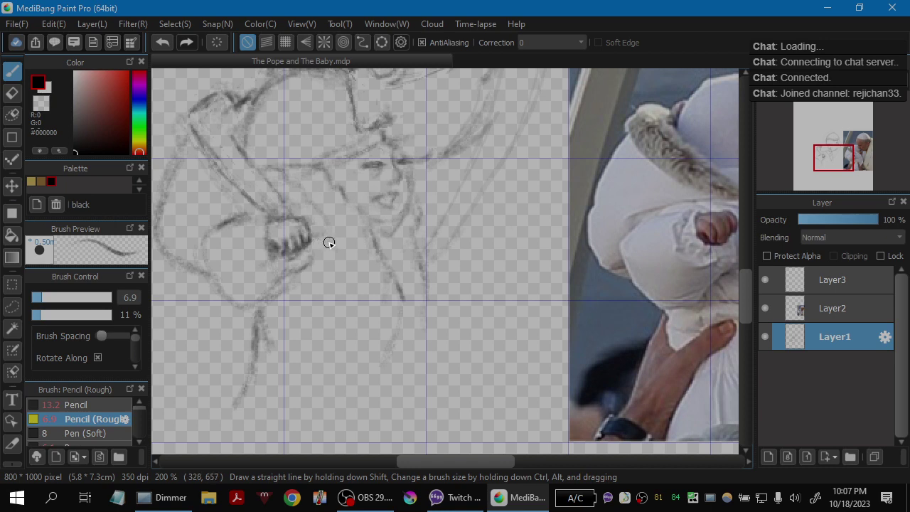
pyautogui.moveTo(365, 382); pyautogui.dragTo(220, 377)
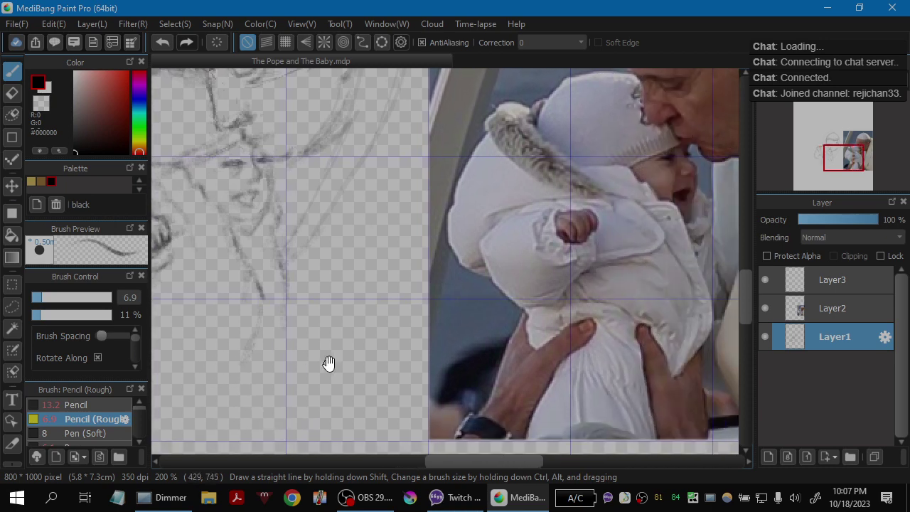
pyautogui.moveTo(328, 363); pyautogui.dragTo(429, 346)
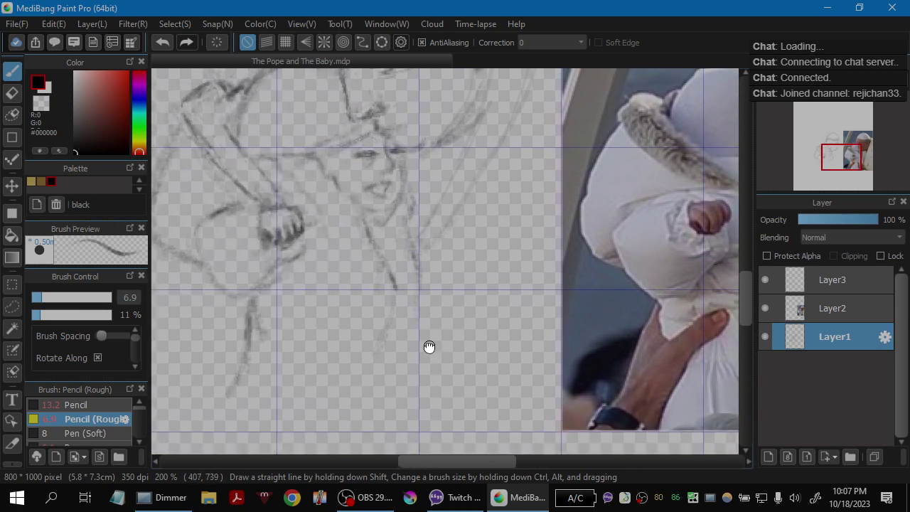
pyautogui.moveTo(388, 323); pyautogui.dragTo(423, 339)
# Step: Undo the recent strokes on the coat's edge below the sleeve, and save the drawing
pyautogui.hotkey('ctrl', 'z')
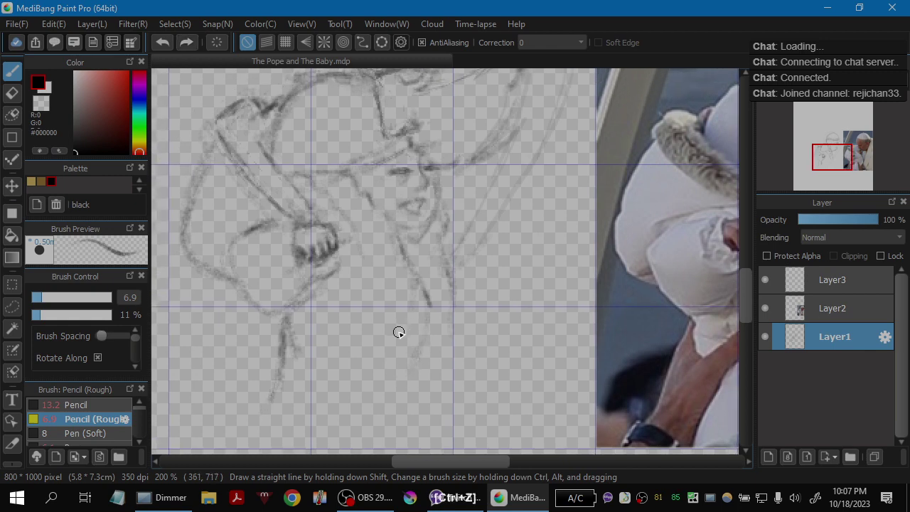
pyautogui.hotkey('ctrl', 'z')
pyautogui.hotkey('ctrl', 'z')
pyautogui.hotkey('ctrl', 'z')
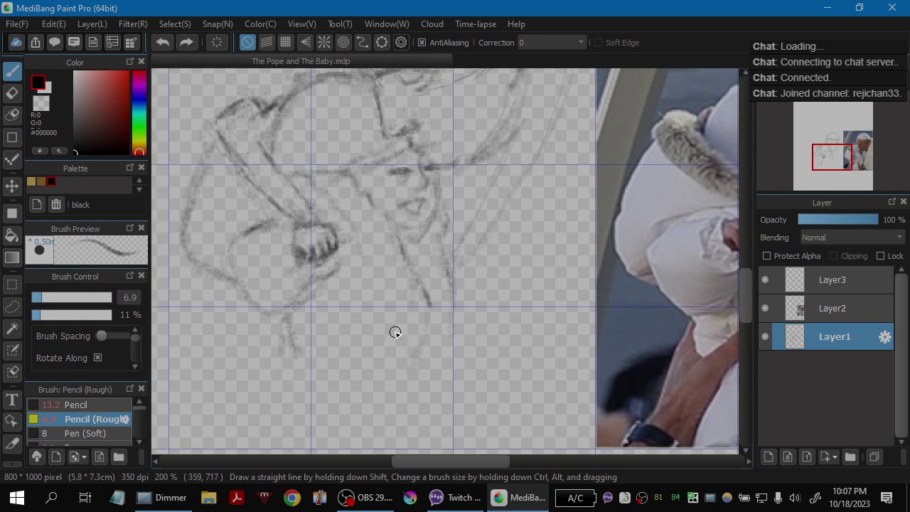
pyautogui.hotkey('ctrl', 'z')
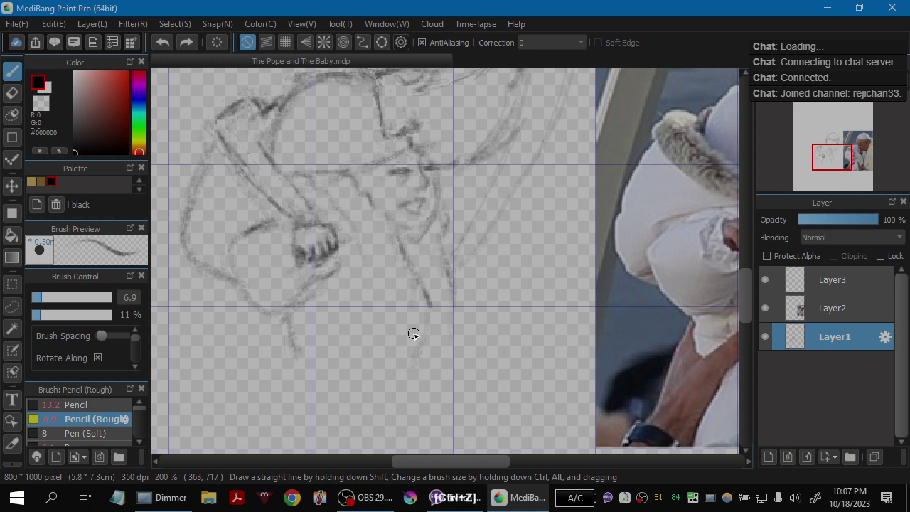
pyautogui.hotkey('ctrl', 's')
# Step: Extend the coat's front line further down below the baby's chin, curving it slightly back toward the sleeve
pyautogui.press('space')
pyautogui.moveTo(422, 343); pyautogui.dragTo(301, 374)
pyautogui.moveTo(349, 343)
pyautogui.mouseDown()
pyautogui.moveTo(308, 369)
pyautogui.moveTo(437, 341)
pyautogui.moveTo(366, 349)
pyautogui.moveTo(286, 319)
pyautogui.mouseUp()
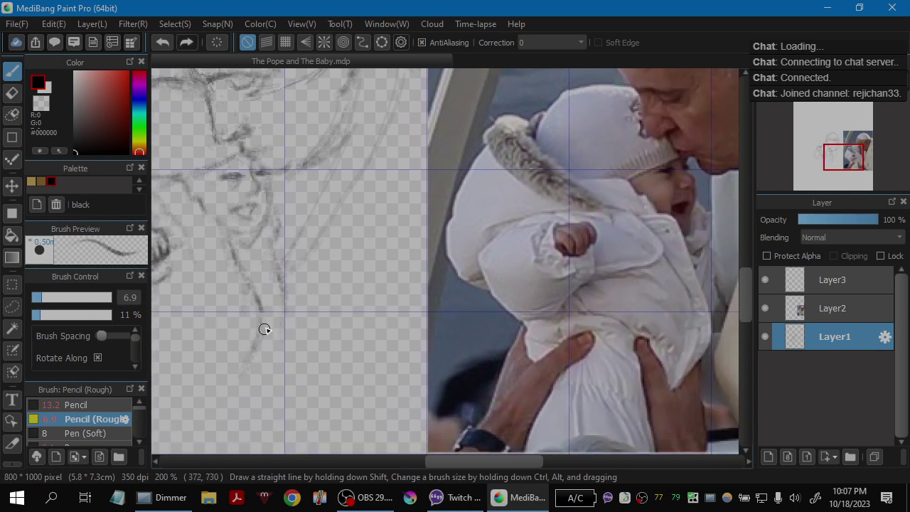
pyautogui.moveTo(374, 319); pyautogui.dragTo(400, 345)
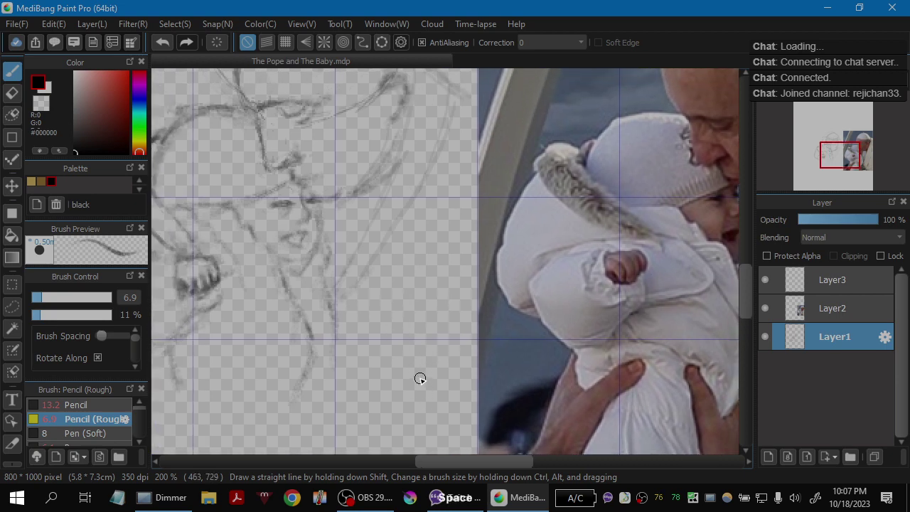
# Step: Switch to OBS, unmute the Mic/Aux source, and return to MediBang Paint
pyautogui.click(363, 497)
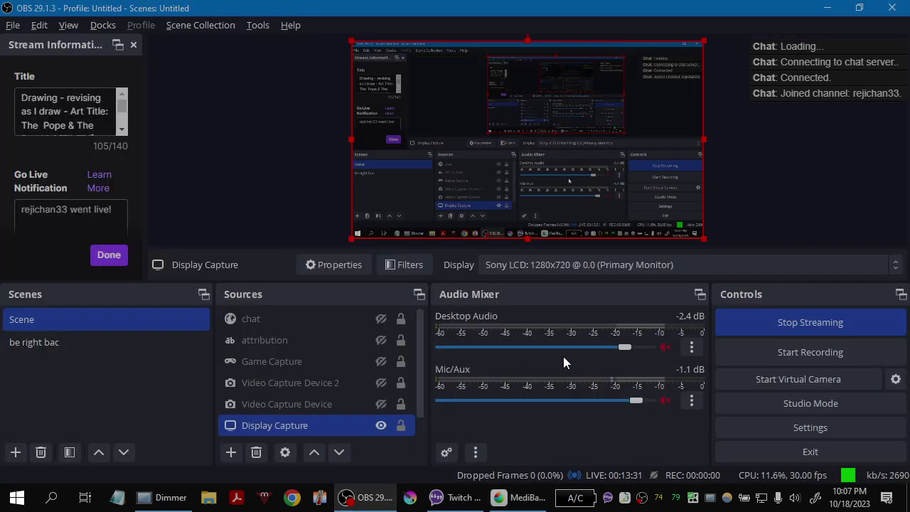
pyautogui.moveTo(377, 496)
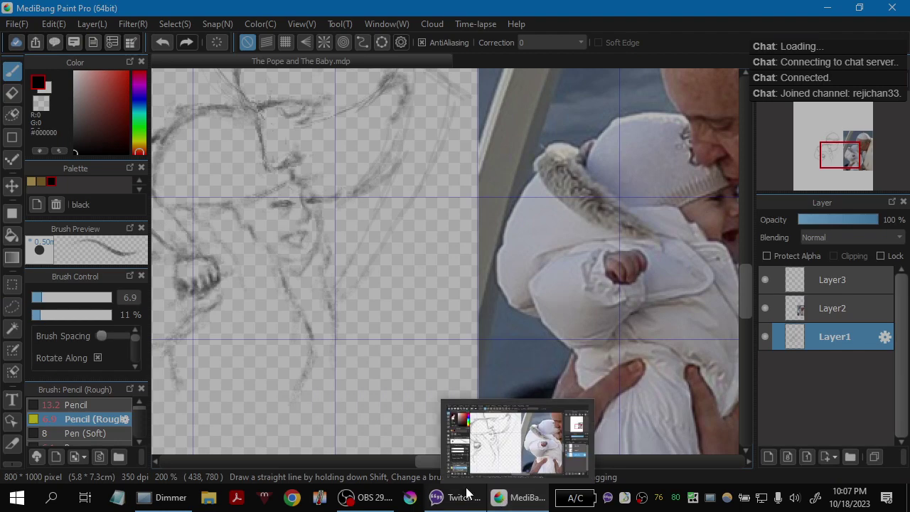
pyautogui.click(366, 497)
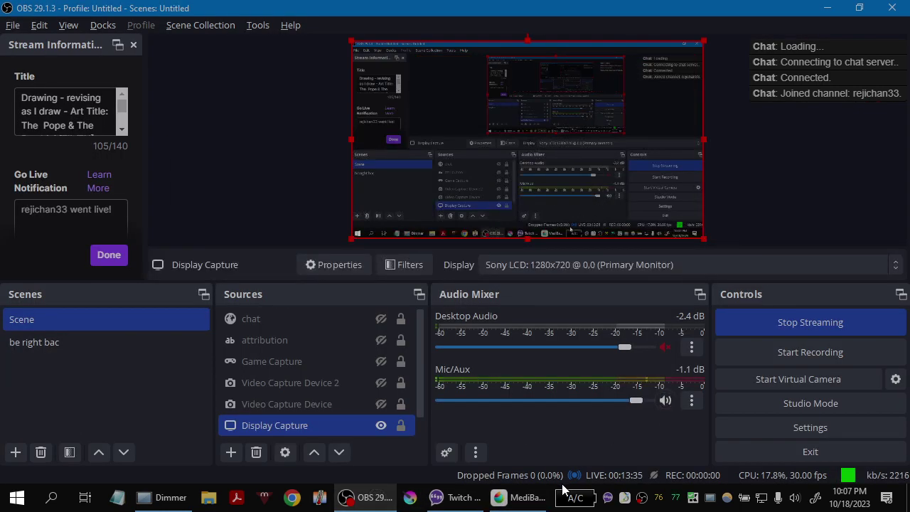
pyautogui.click(519, 497)
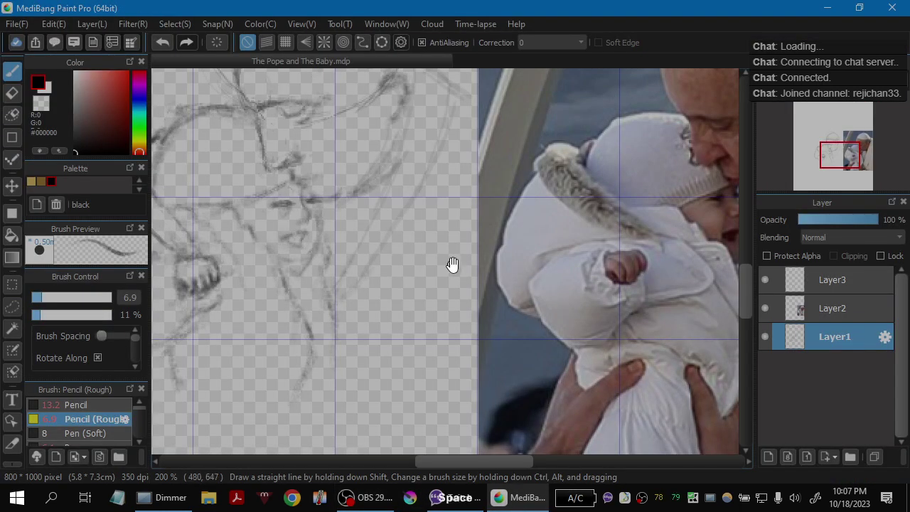
# Step: Zoom out to 150% and examine the whole sketch beside the reference photo of the Pope and the baby
pyautogui.moveTo(374, 283)
pyautogui.mouseDown()
pyautogui.moveTo(432, 290)
pyautogui.moveTo(402, 349)
pyautogui.moveTo(449, 317)
pyautogui.moveTo(510, 295)
pyautogui.moveTo(402, 291)
pyautogui.moveTo(451, 282)
pyautogui.moveTo(436, 289)
pyautogui.moveTo(392, 270)
pyautogui.moveTo(424, 261)
pyautogui.mouseUp()
pyautogui.moveTo(321, 324)
pyautogui.mouseDown()
pyautogui.moveTo(307, 294)
pyautogui.moveTo(274, 296)
pyautogui.moveTo(395, 313)
pyautogui.moveTo(447, 305)
pyautogui.moveTo(439, 310)
pyautogui.moveTo(389, 278)
pyautogui.moveTo(437, 302)
pyautogui.moveTo(377, 311)
pyautogui.moveTo(406, 328)
pyautogui.moveTo(341, 354)
pyautogui.moveTo(410, 311)
pyautogui.moveTo(371, 319)
pyautogui.moveTo(410, 319)
pyautogui.moveTo(399, 313)
pyautogui.moveTo(436, 349)
pyautogui.mouseUp()
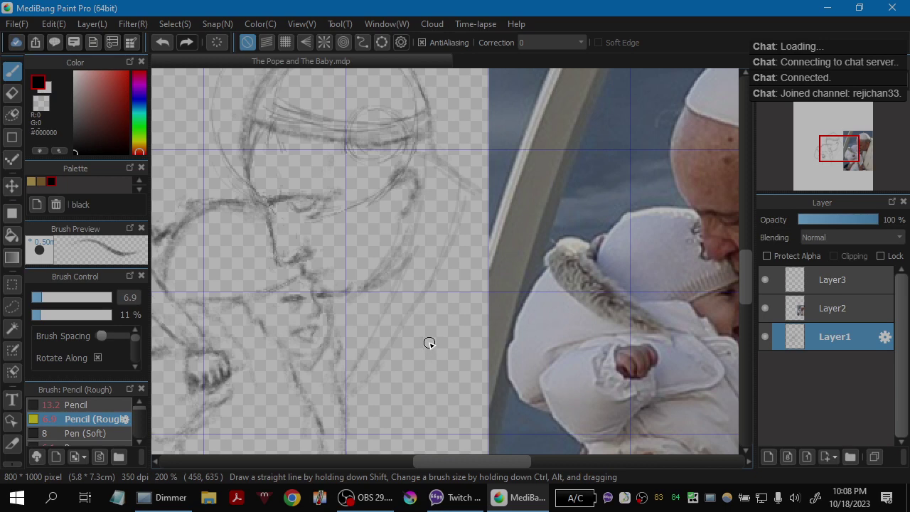
pyautogui.hotkey('ctrl', '-')
pyautogui.moveTo(498, 323)
pyautogui.mouseDown()
pyautogui.moveTo(484, 325)
pyautogui.moveTo(494, 315)
pyautogui.moveTo(489, 295)
pyautogui.mouseUp()
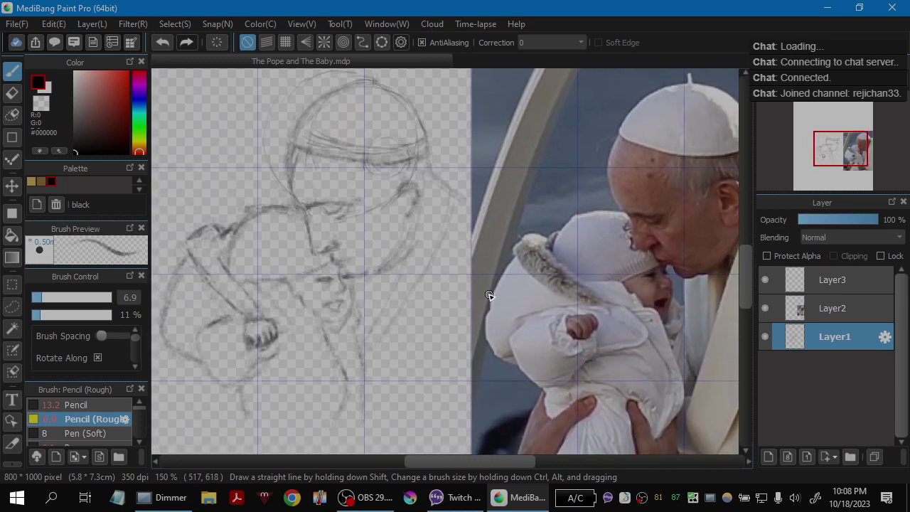
pyautogui.press('space')
pyautogui.moveTo(498, 307); pyautogui.dragTo(457, 300)
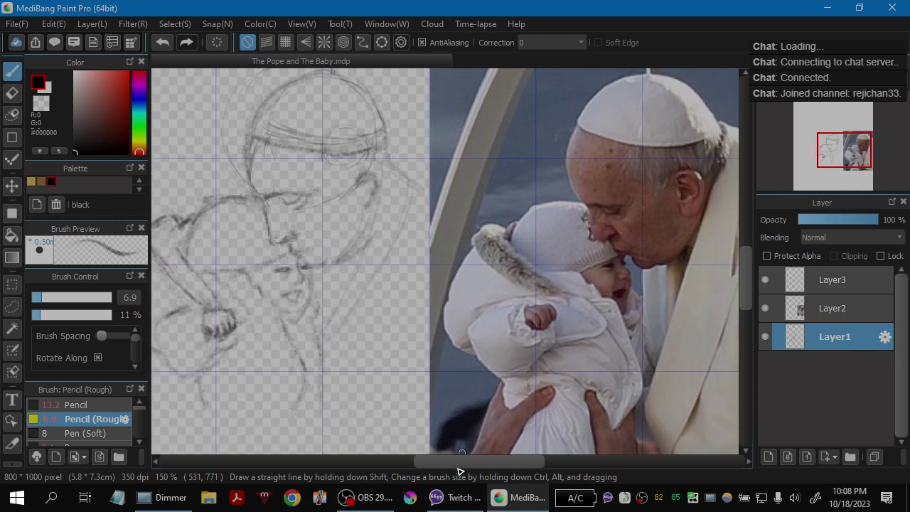
# Step: Switch to OBS, mute and unmute the Mic/Aux source, and return to MediBang Paint
pyautogui.click(362, 496)
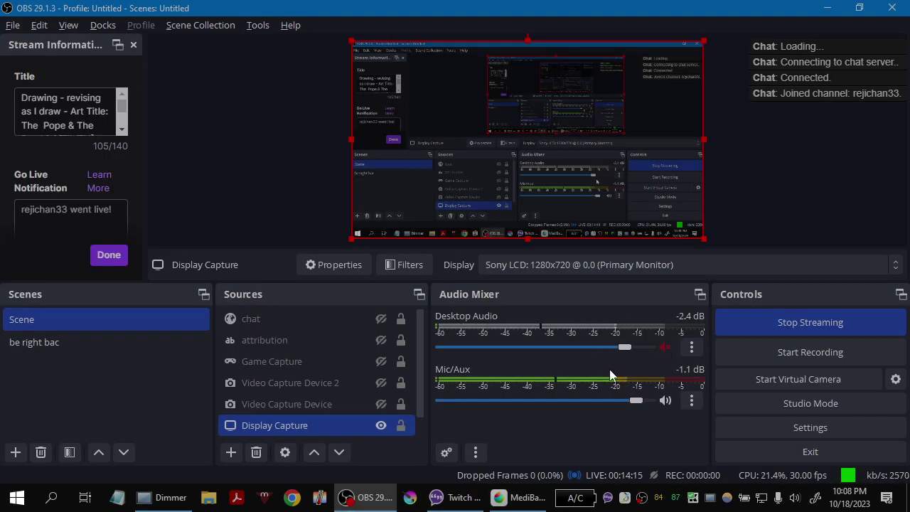
pyautogui.moveTo(523, 497)
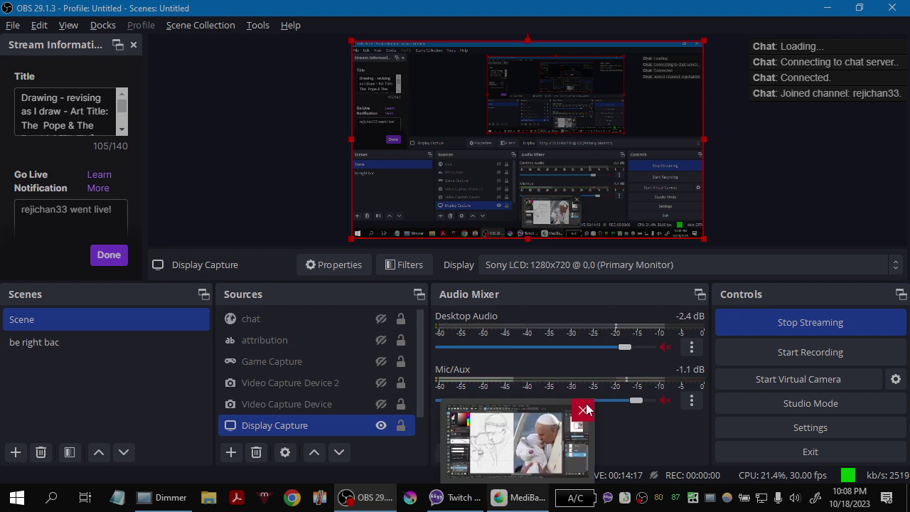
pyautogui.click(664, 400)
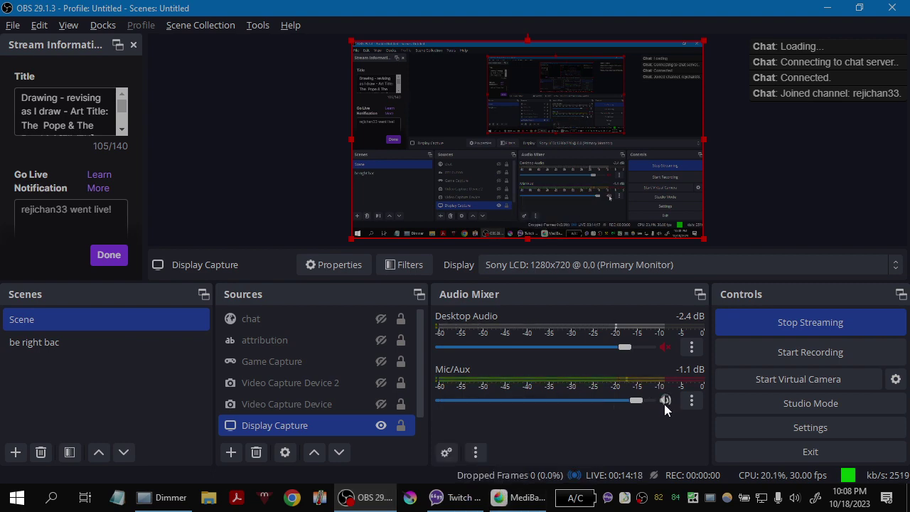
pyautogui.click(521, 501)
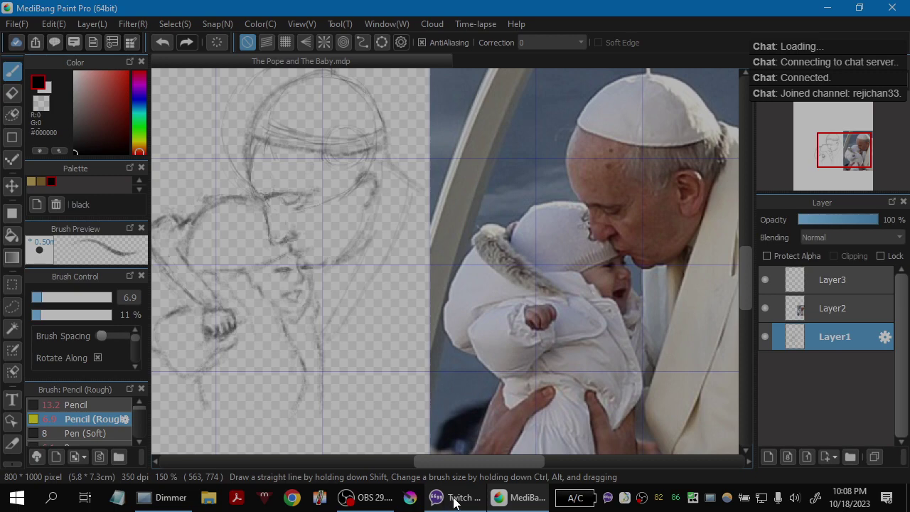
# Step: Switch back to OBS and go to the streaming controls
pyautogui.click(366, 497)
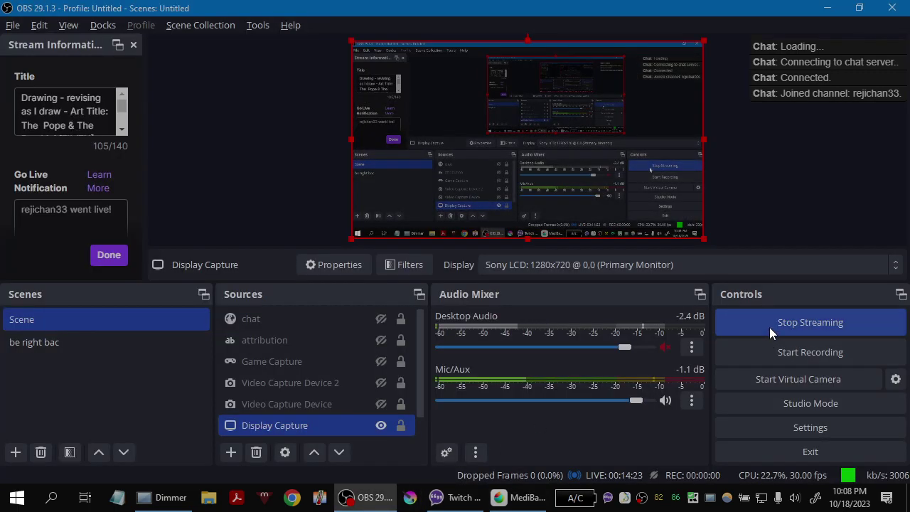